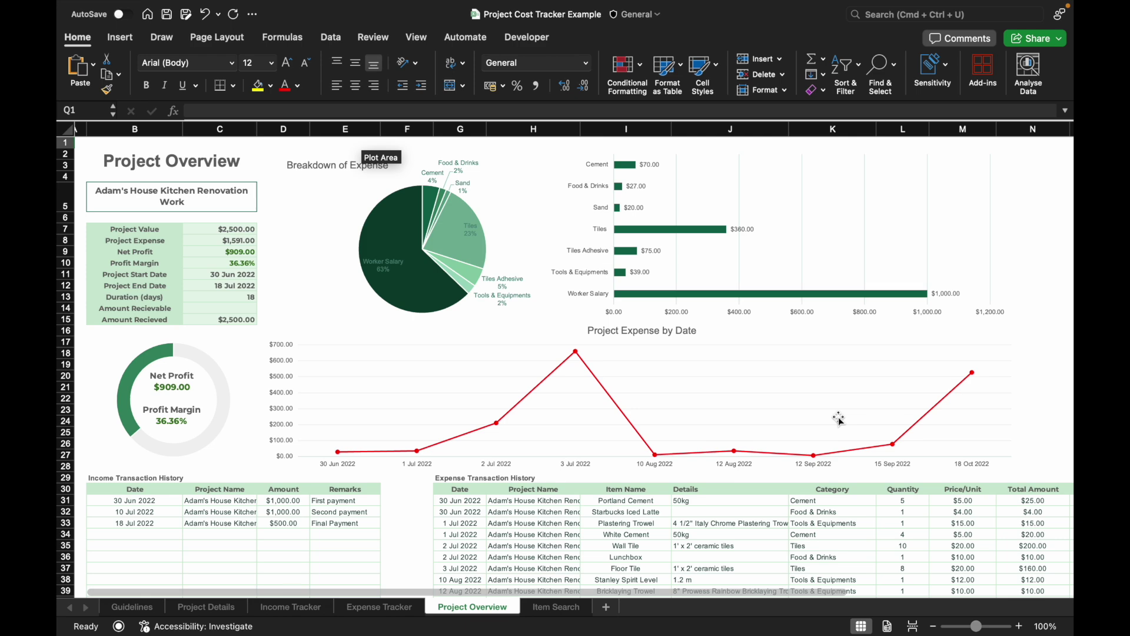
Step: Start the Q1 formula =DATE(YEAR( for the month-start dates
scroll(839, 418, down, 5)
scroll(839, 419, down, 5)
scroll(839, 419, down, 3)
scroll(839, 419, down, 2)
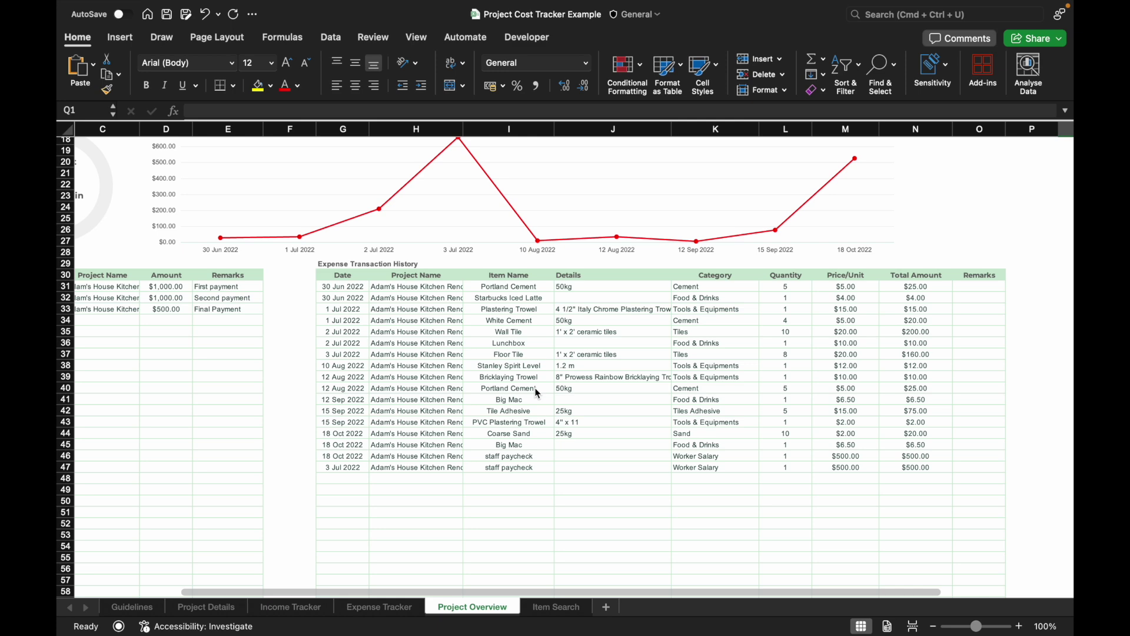
scroll(588, 365, up, 5)
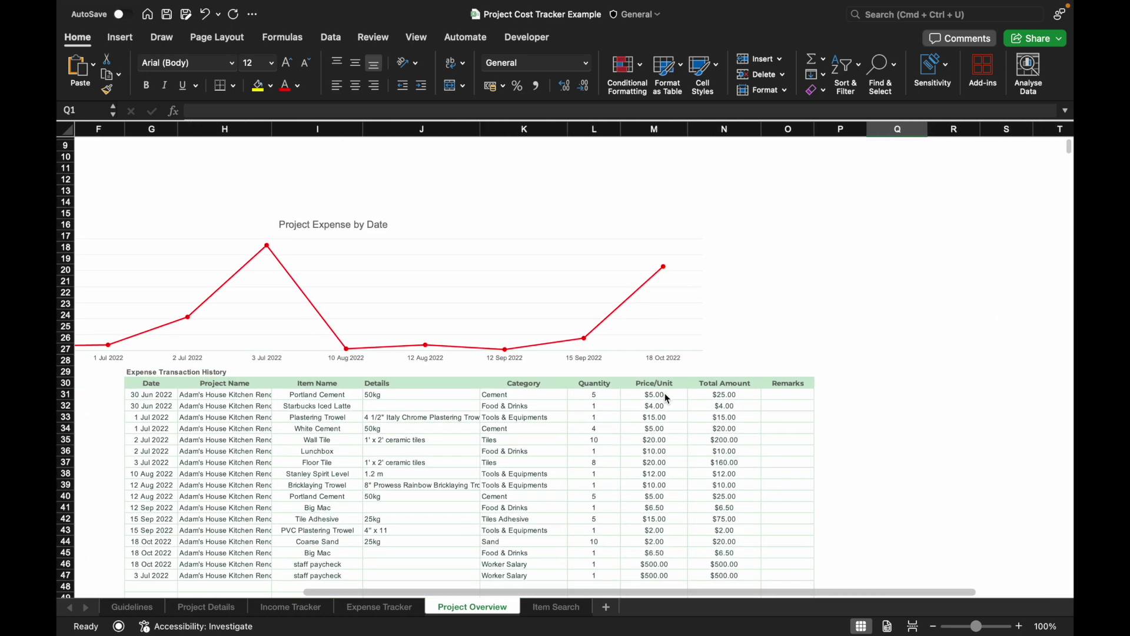
text(=)
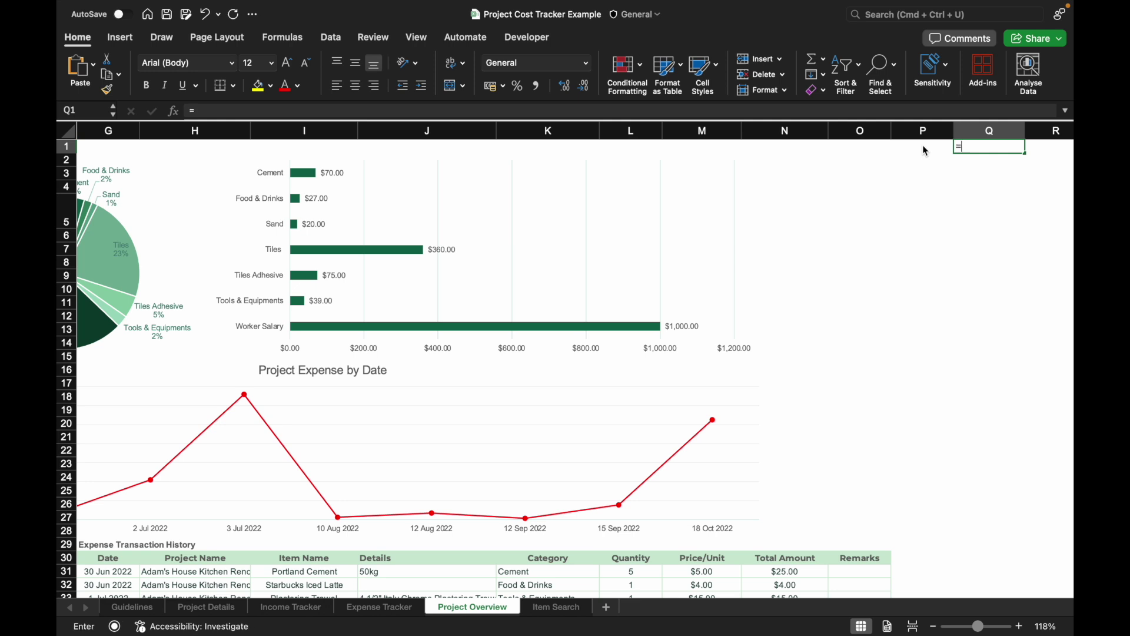
text(Date()
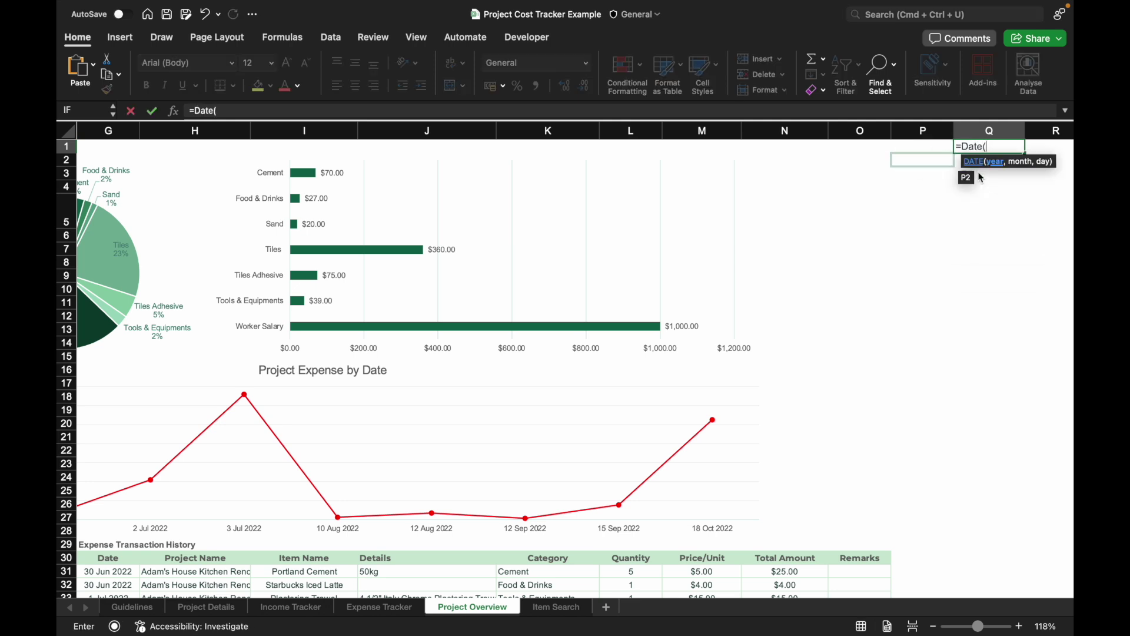
text(year)
key(Tab)
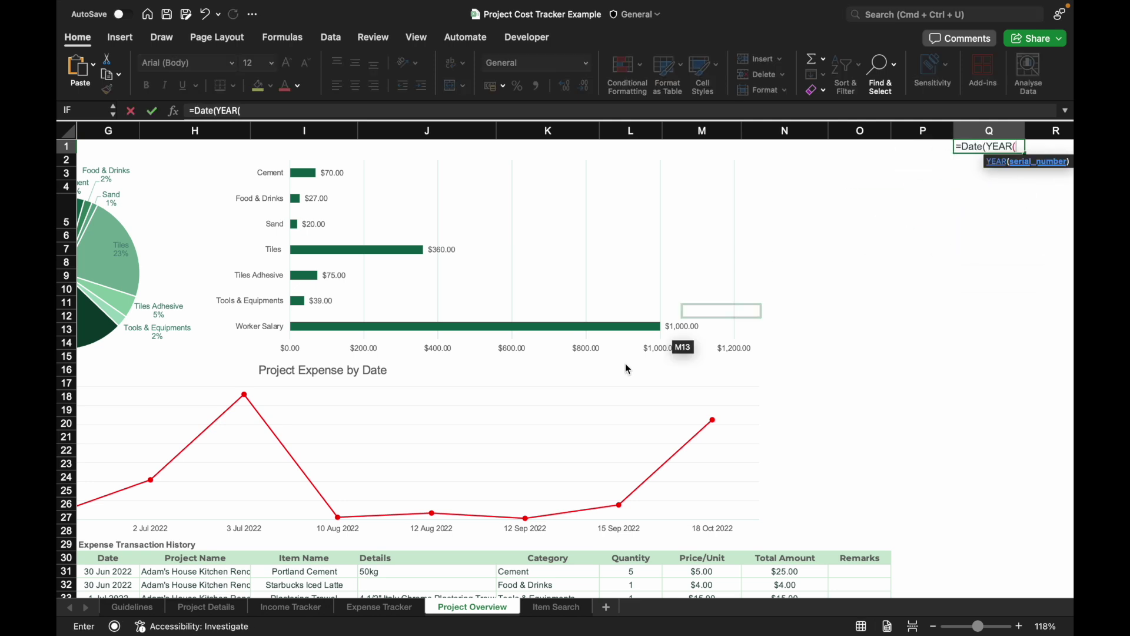
Step: Complete =DATE(YEAR(G31:G1000),MONTH(G31:G1000),1) so it spills down column Q
scroll(524, 401, down, 4)
scroll(524, 400, left, 1)
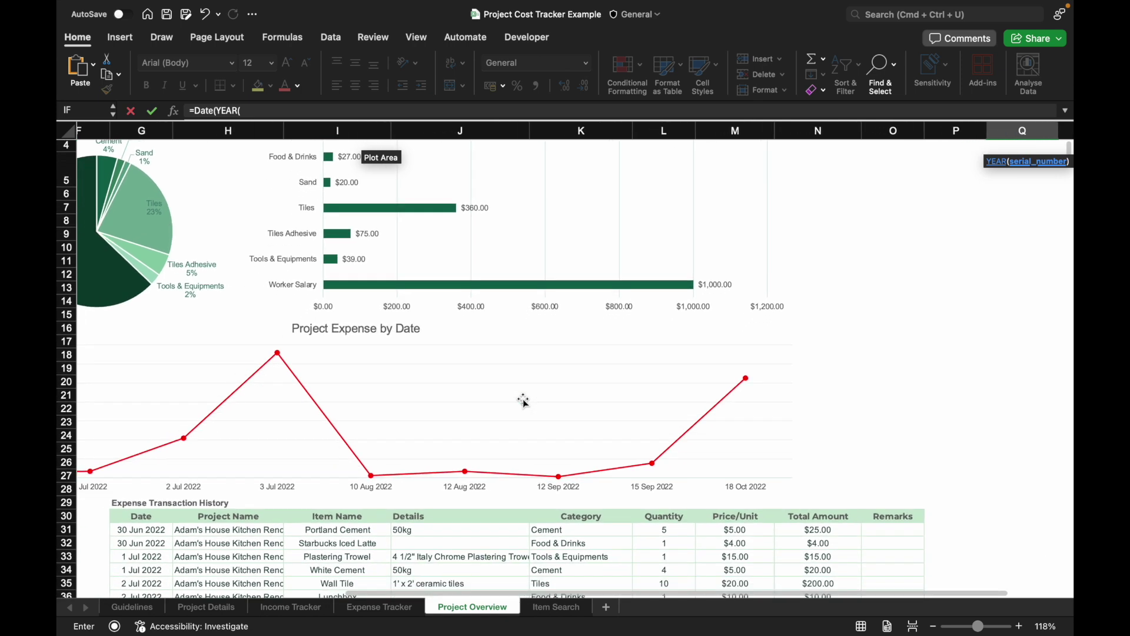
drag(164, 519, 159, 590)
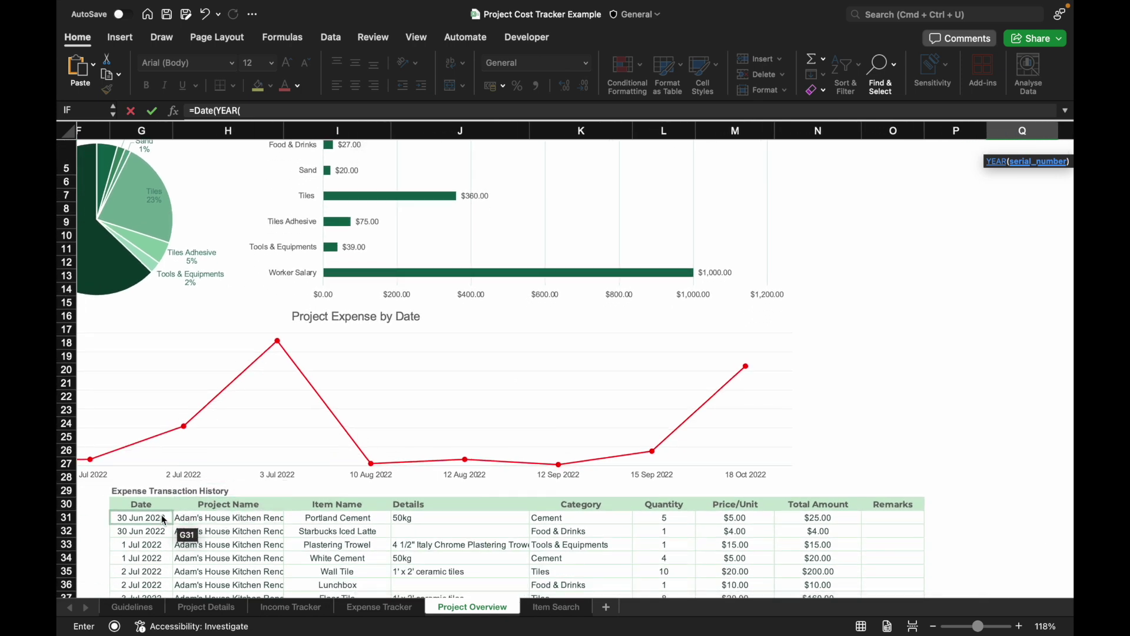
click(293, 110)
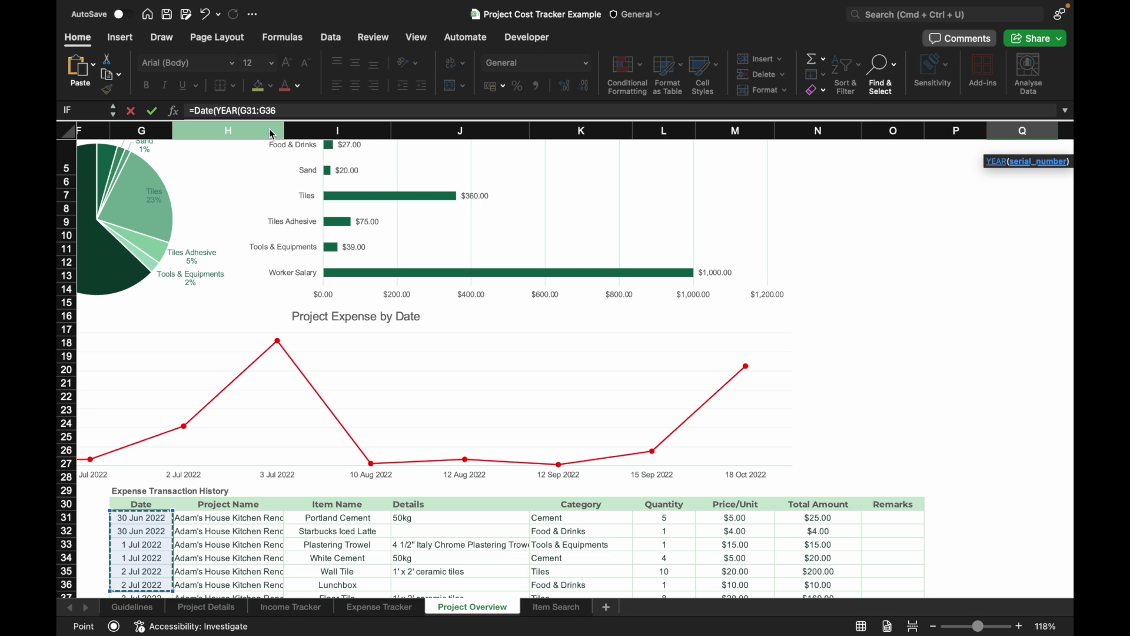
key(BackSpace)
key(BackSpace)
text(1)
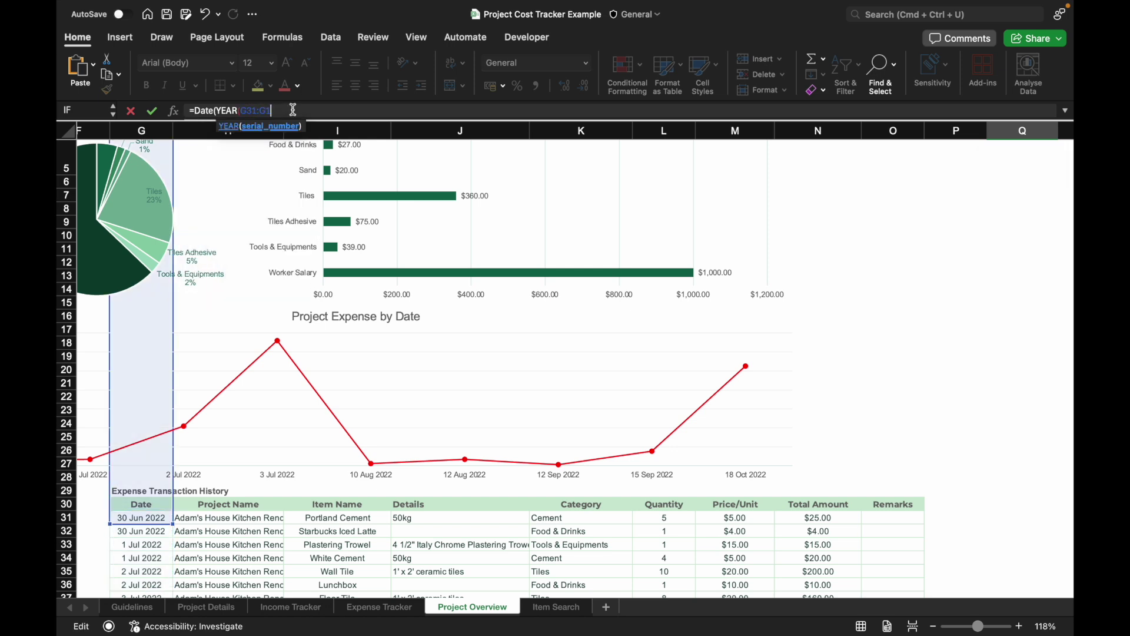
text(000))
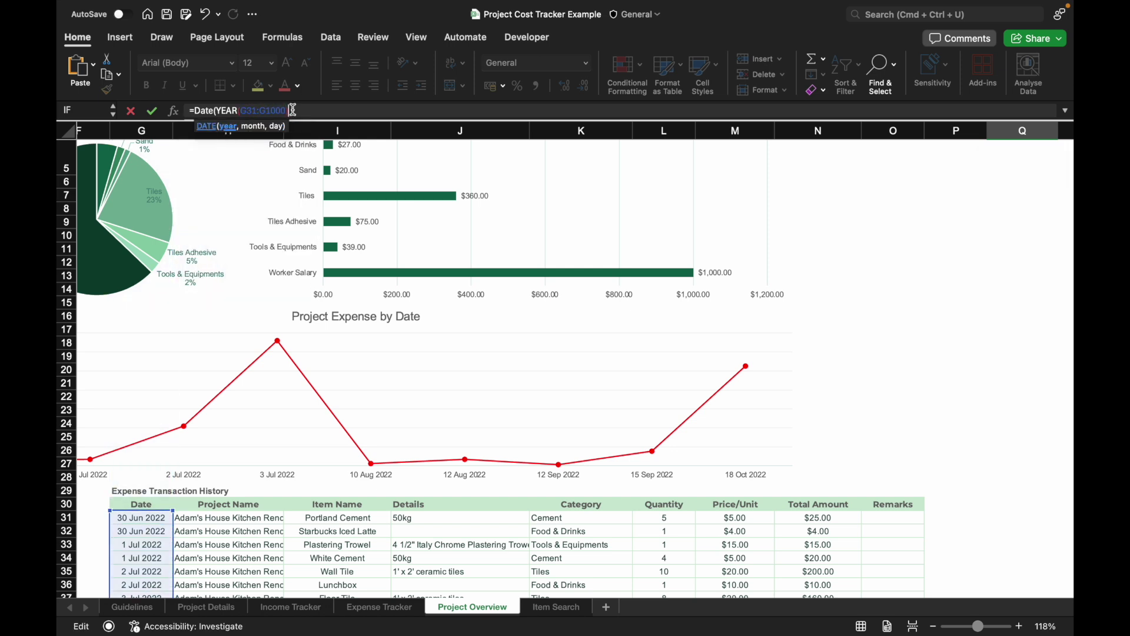
text(,mon)
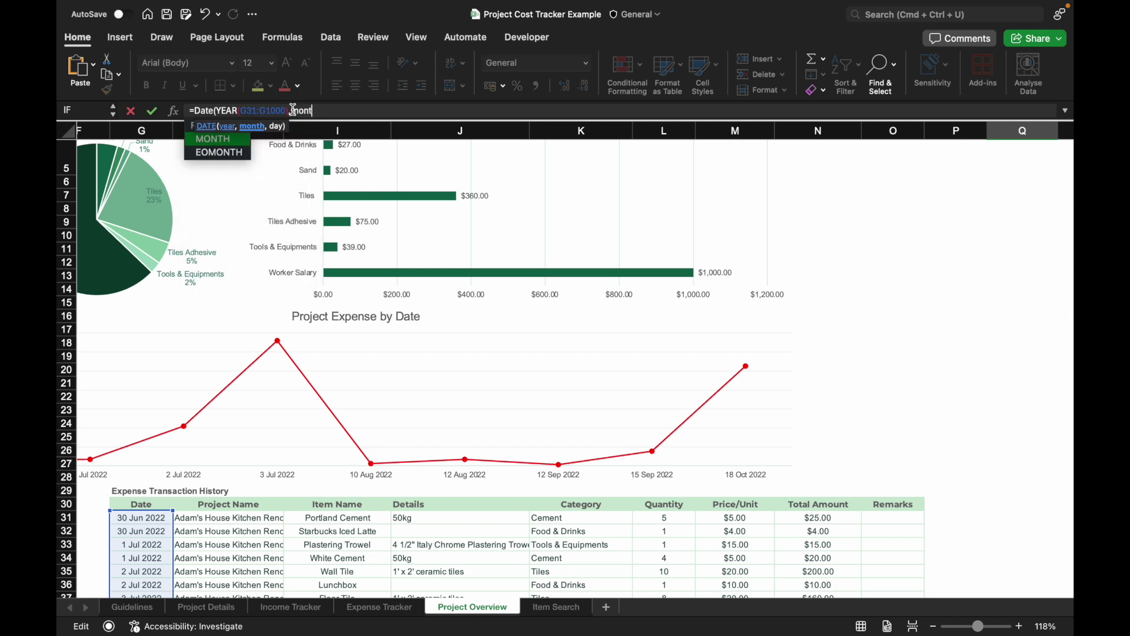
text(t)
double_click(238, 145)
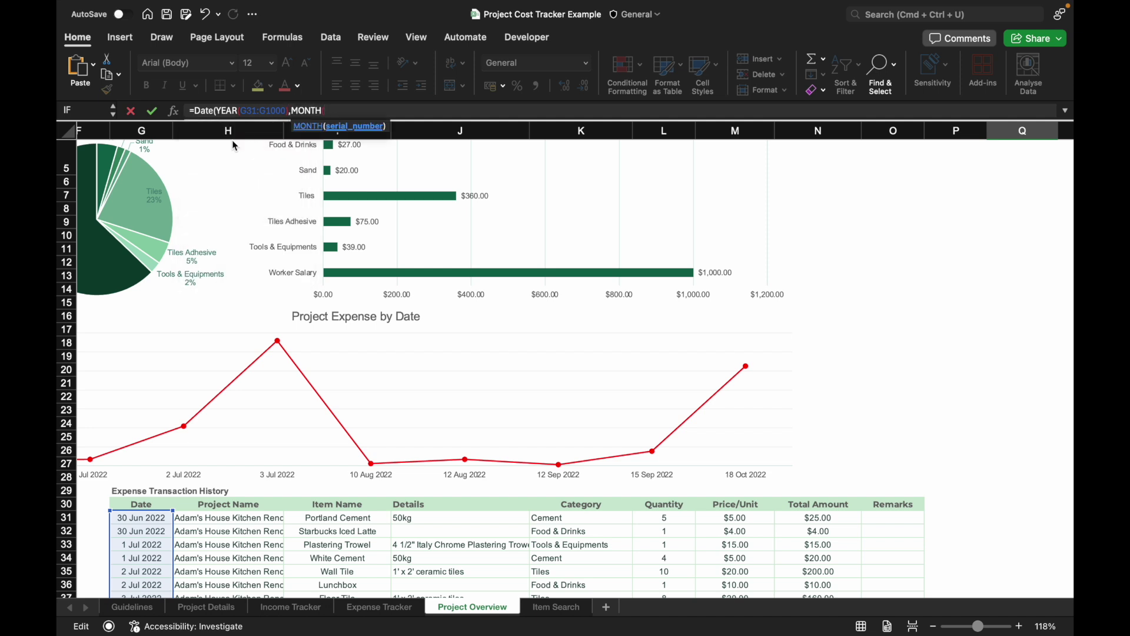
text((G31:G)
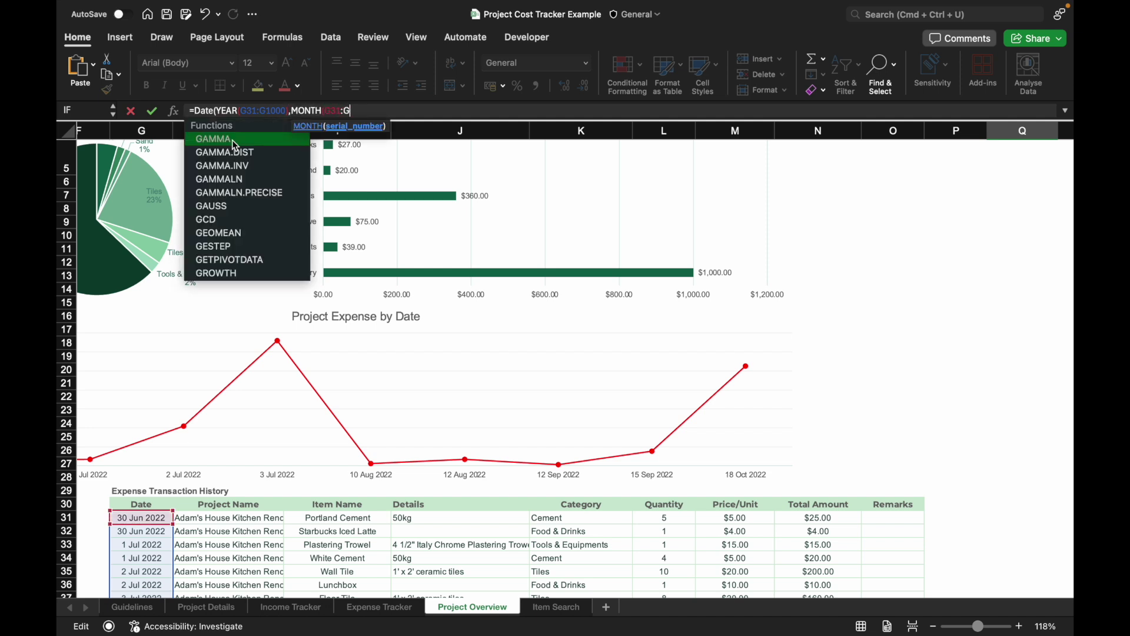
text(1000)
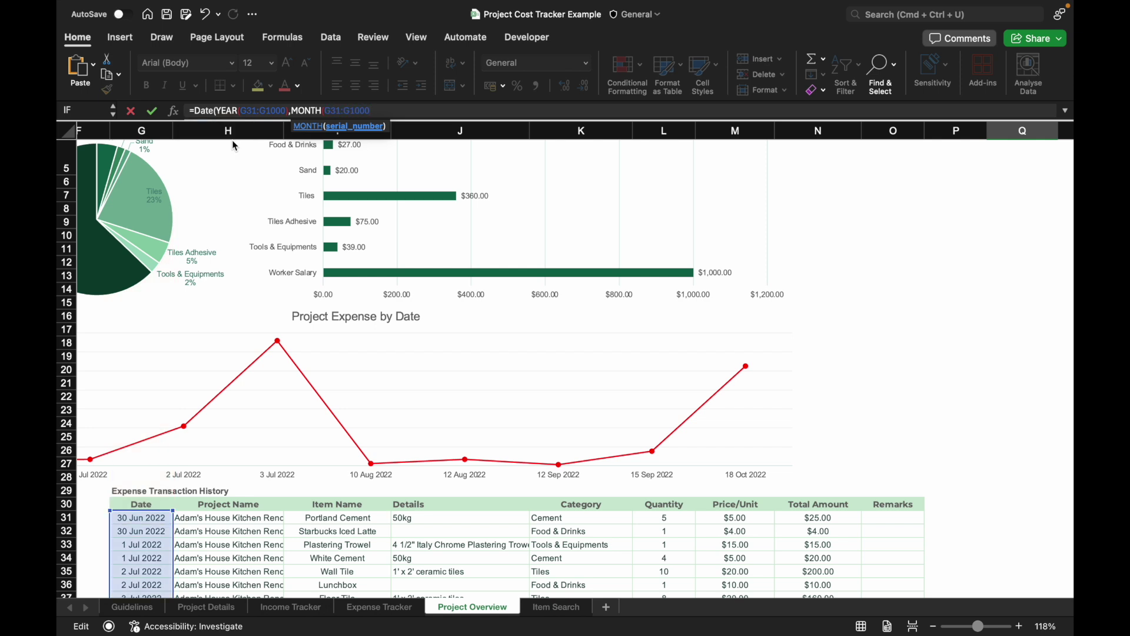
text(),1))
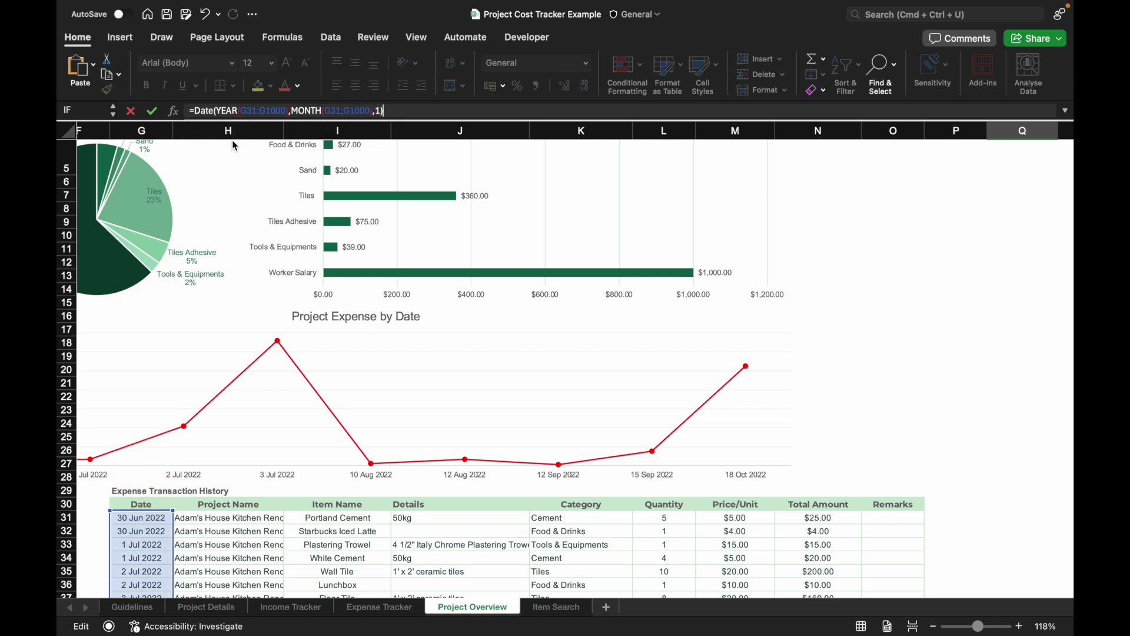
key(Return)
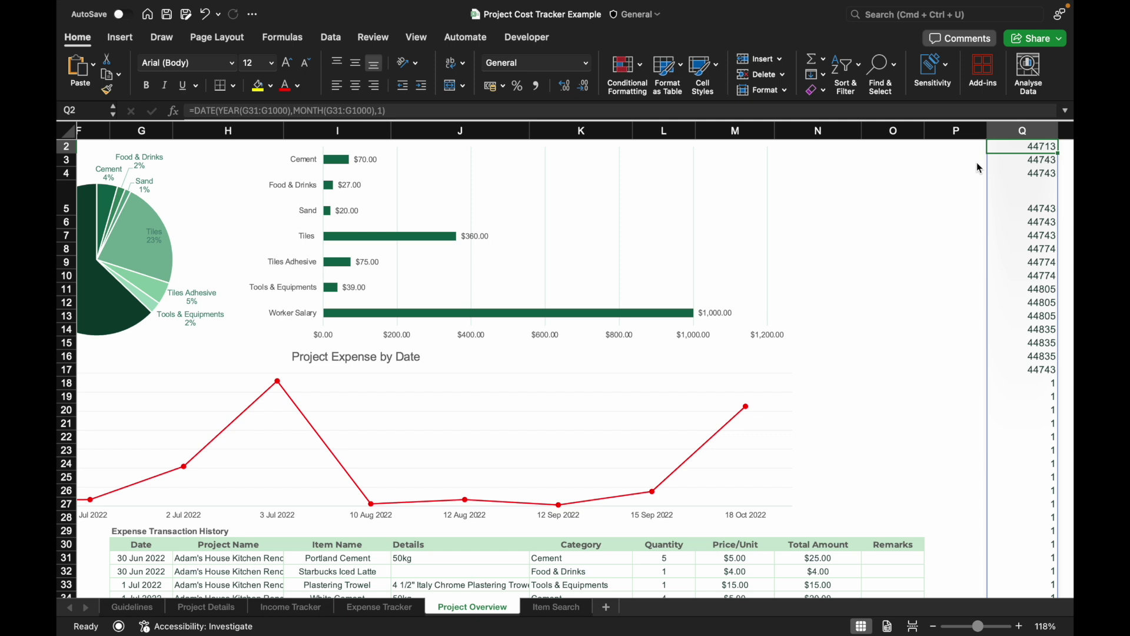
Step: Format column Q with the Mar-12 date style so values read Jun-22, Jul-22
click(1010, 134)
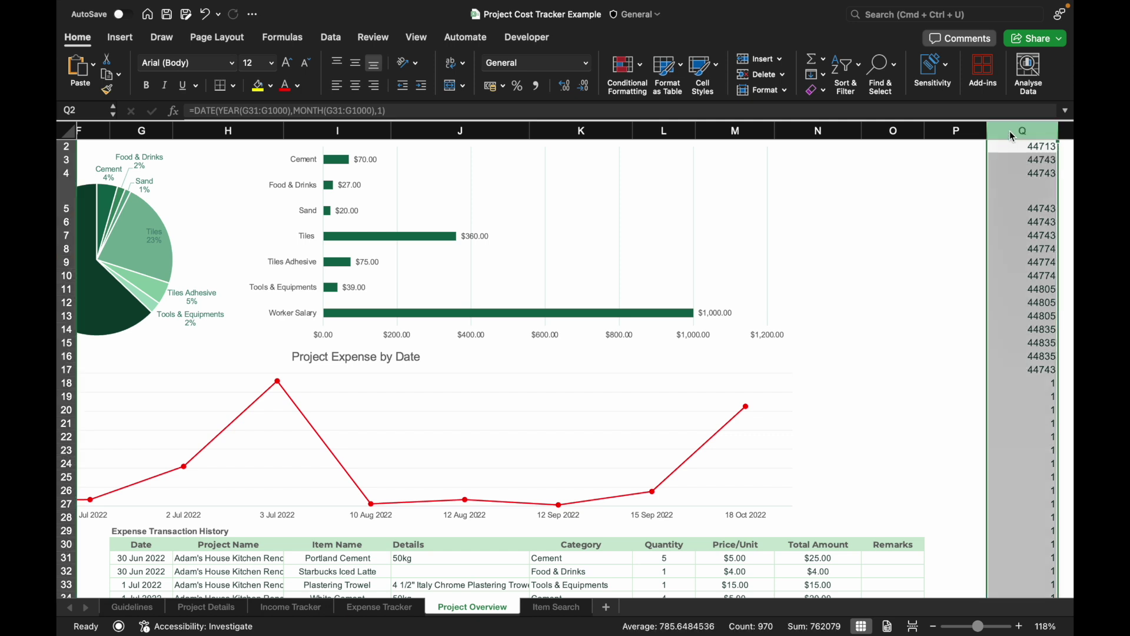
click(586, 62)
click(562, 383)
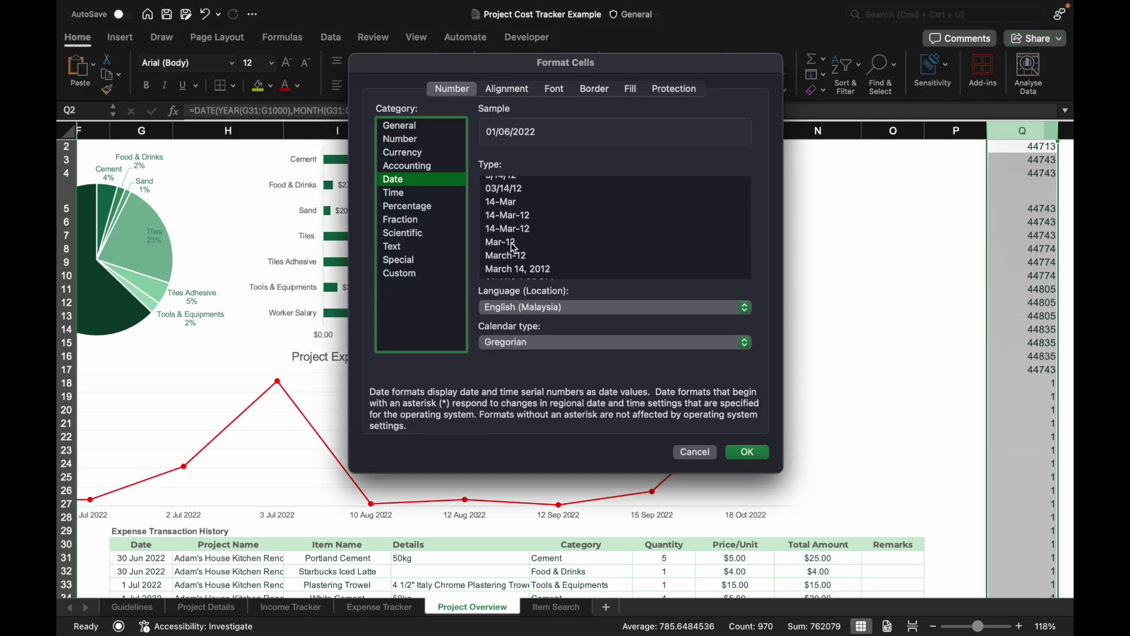
click(513, 244)
click(751, 451)
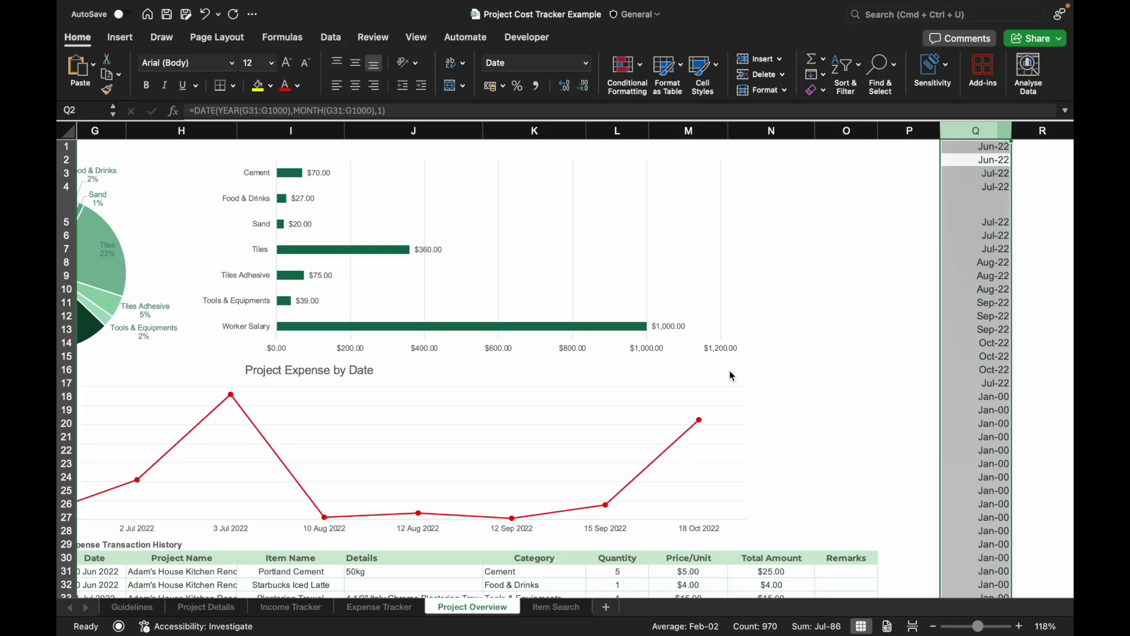
Step: Wrap the Q1 month formula in FILTER with condition G31:G1000<>0
scroll(461, 364, down, 6)
scroll(461, 365, left, 2)
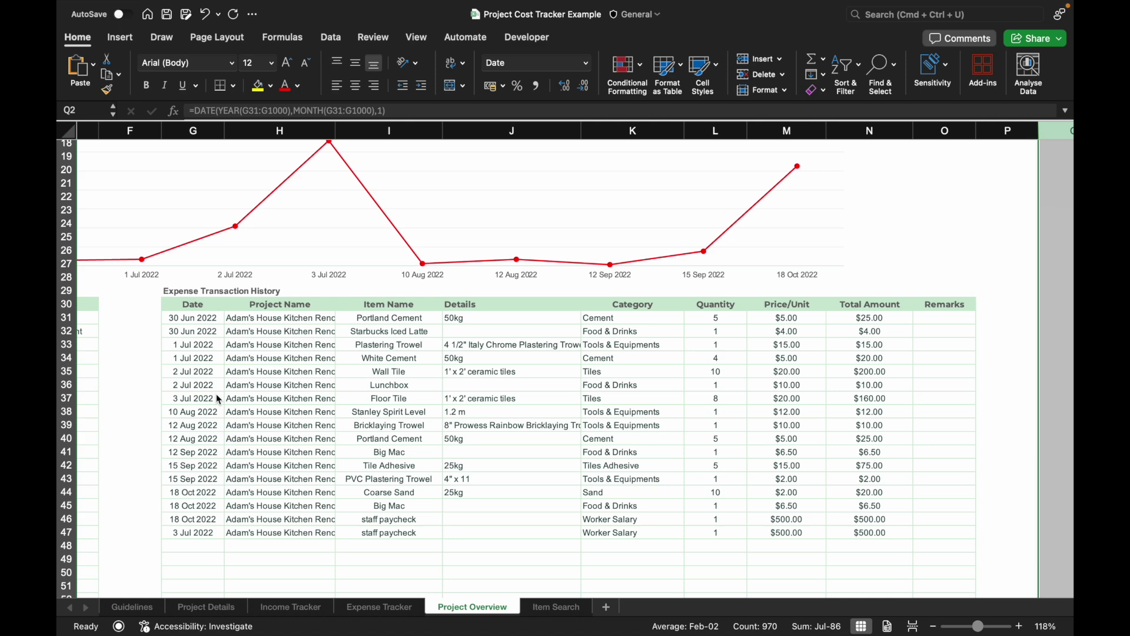
scroll(565, 348, up, 3)
scroll(565, 347, right, 2)
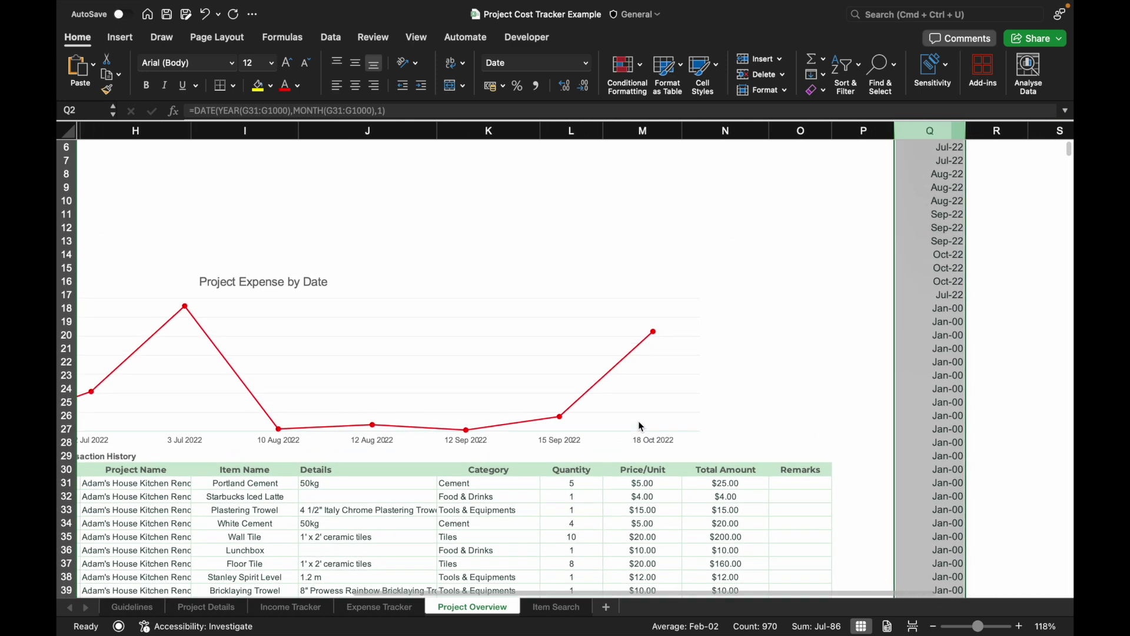
scroll(940, 150, up, 5)
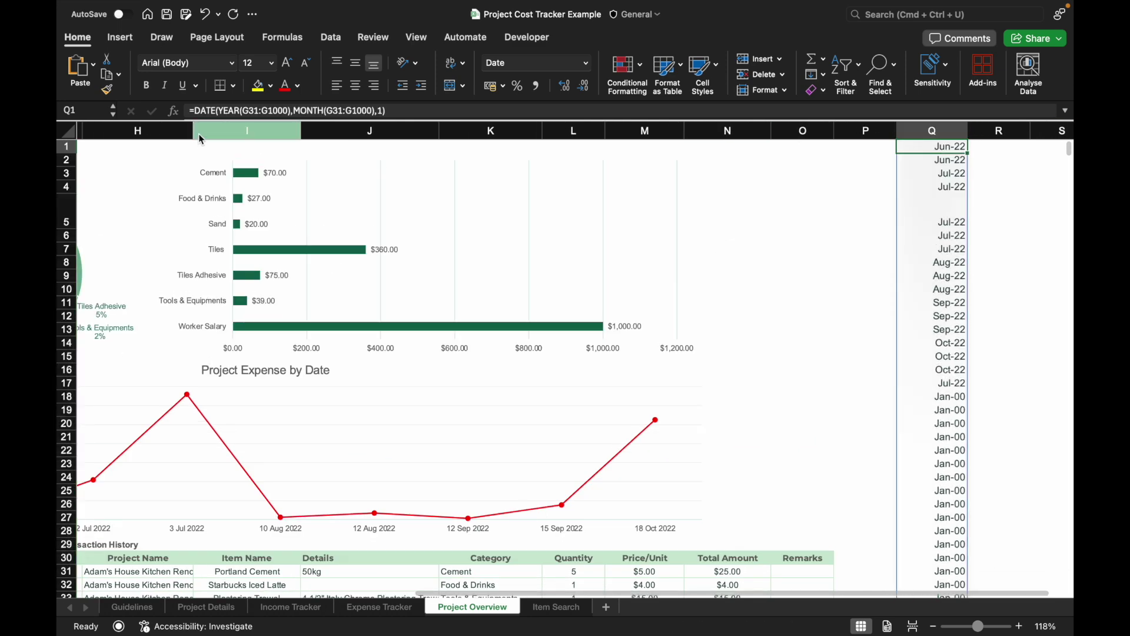
click(195, 110)
text(F)
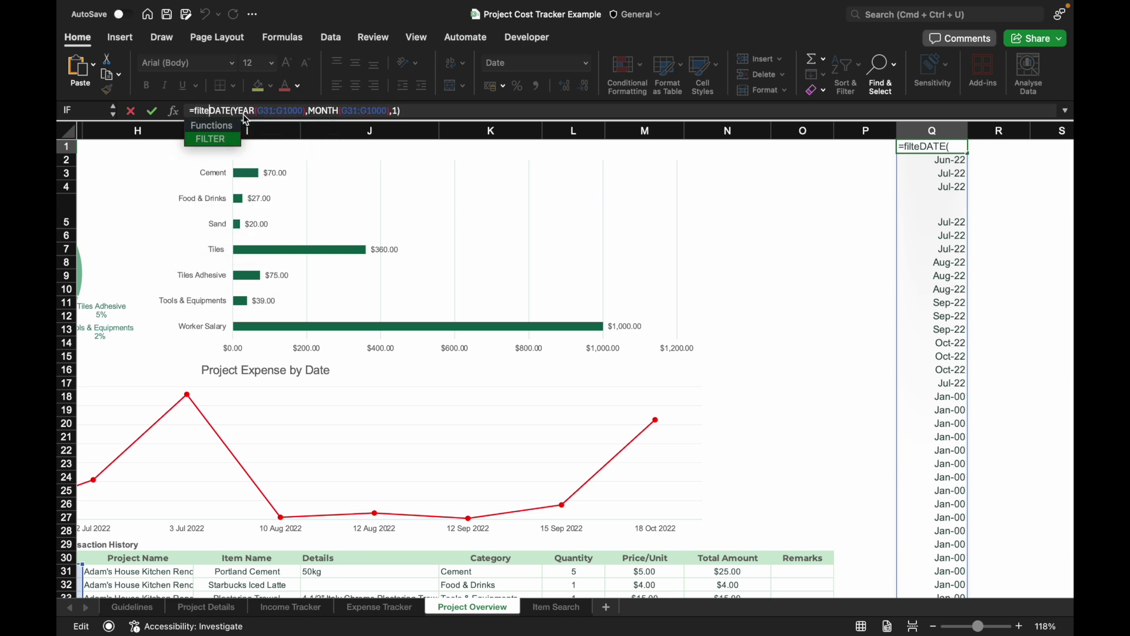
text(IL)
double_click(224, 142)
text(),)
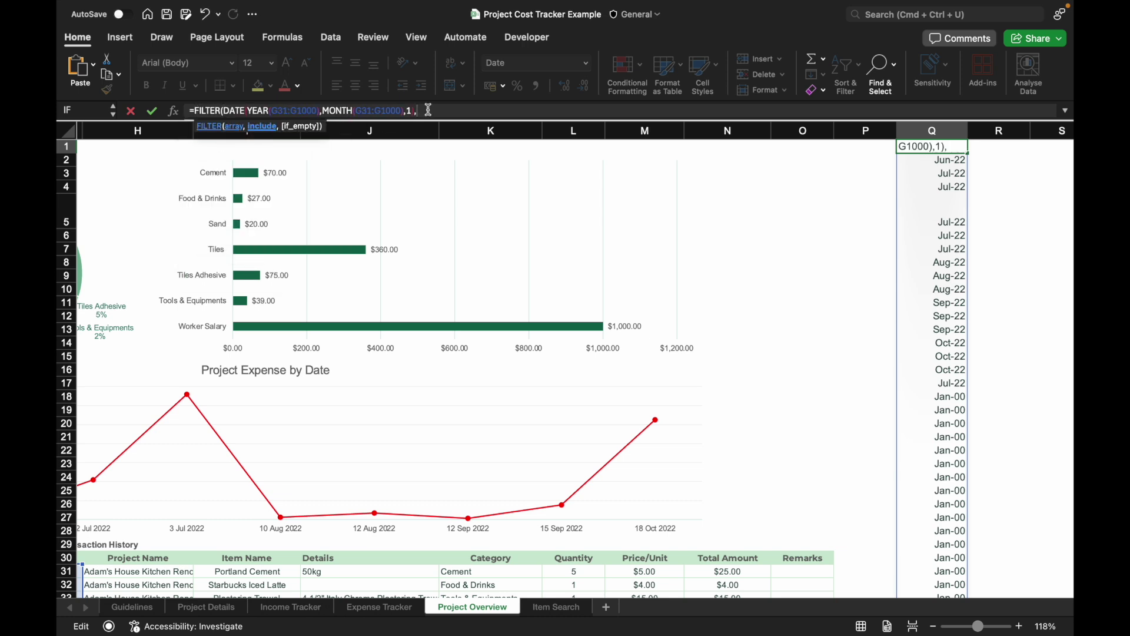
text(G)
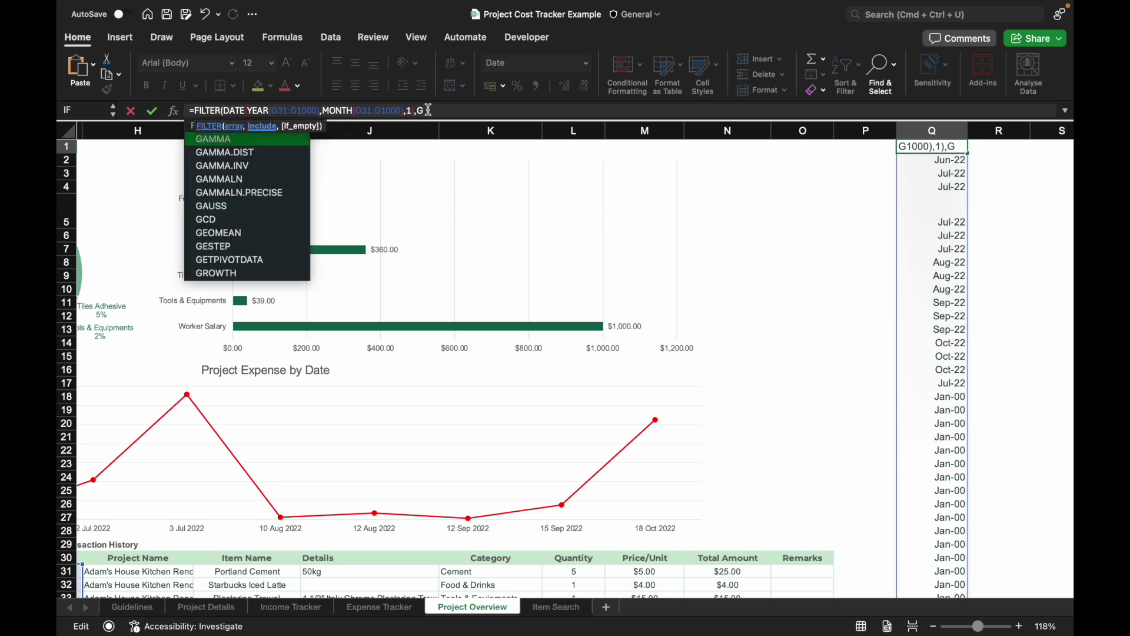
text(31)
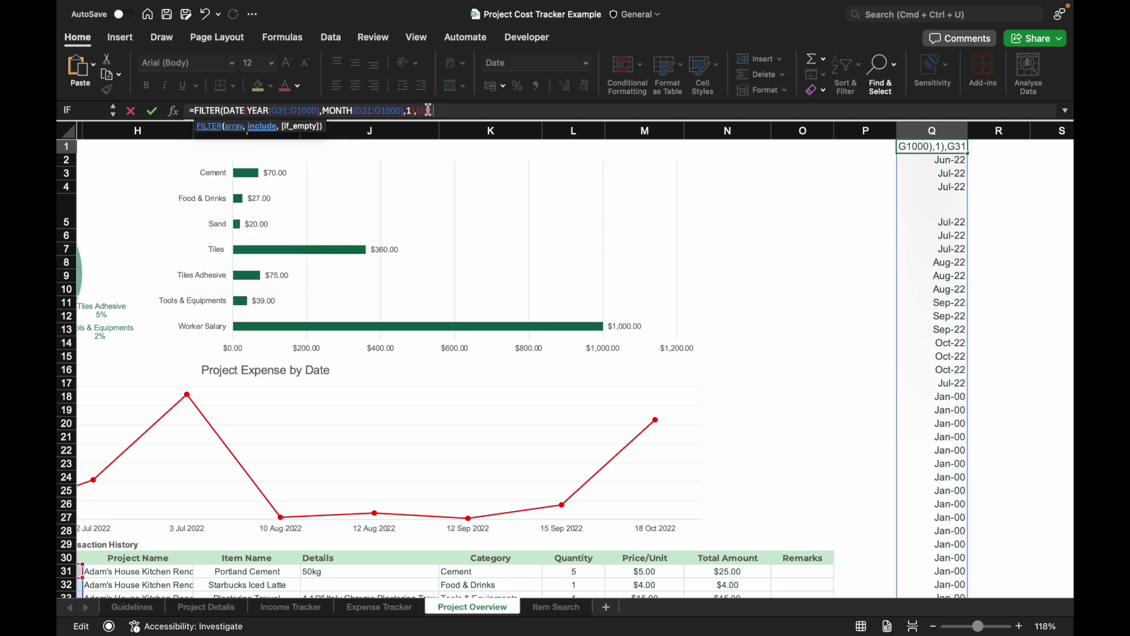
text(:G1000)
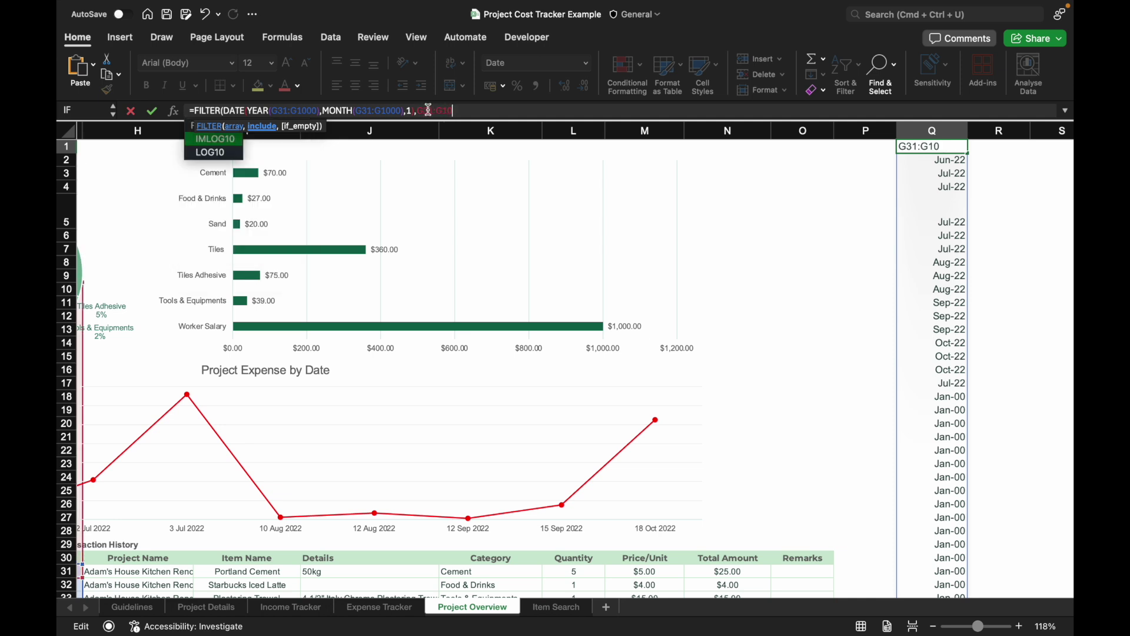
text(<>0)
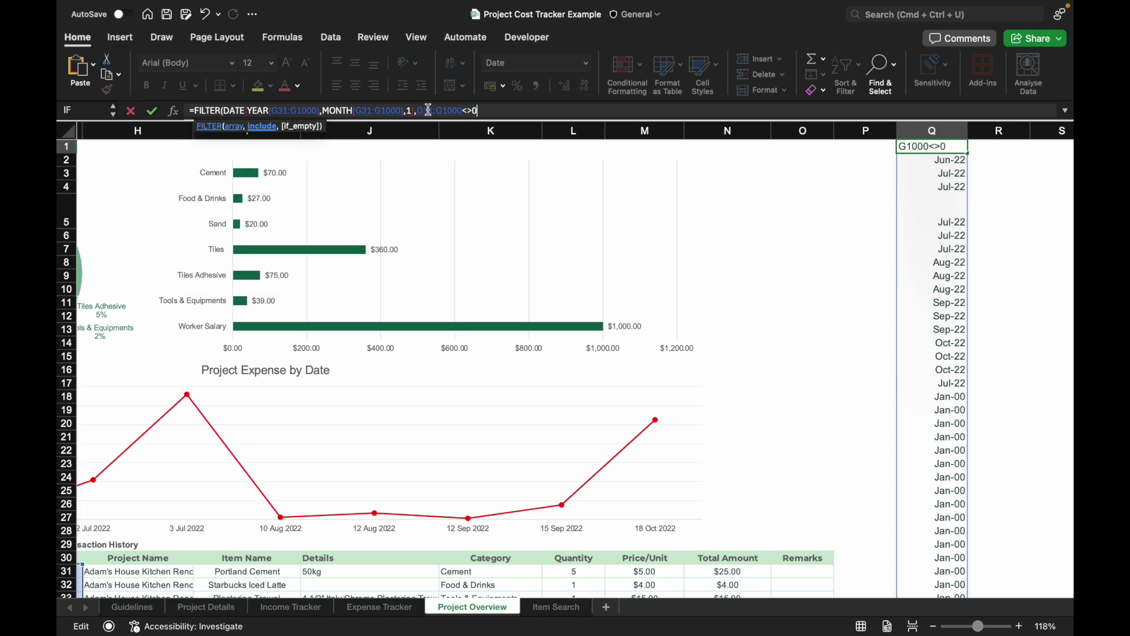
text())
key(Return)
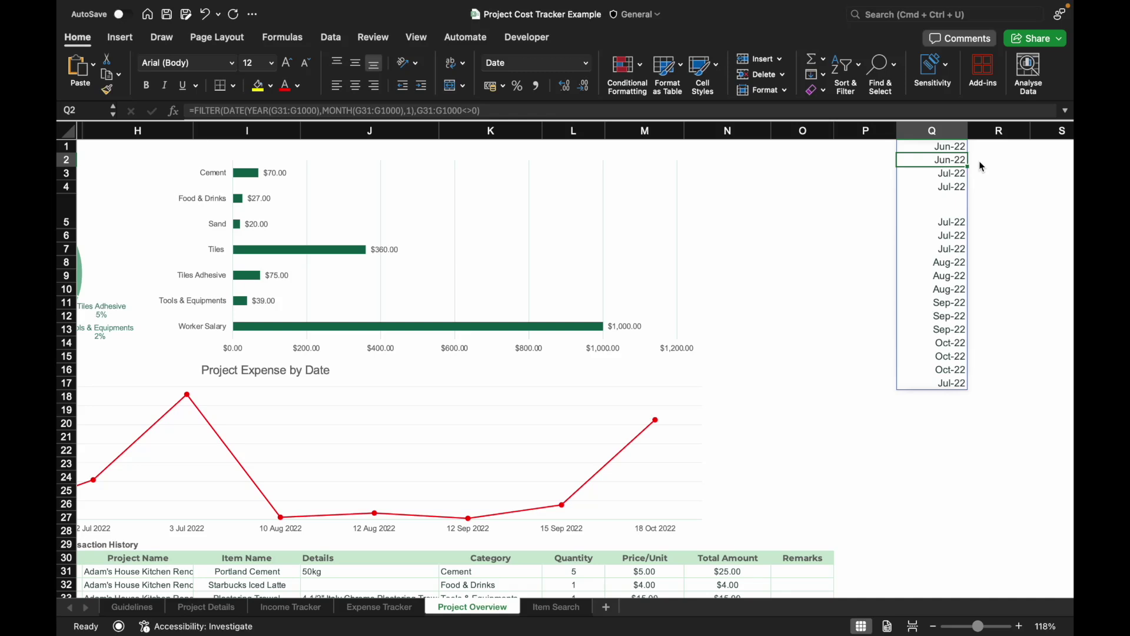
Step: Wrap the Q1 formula in SORT(UNIQUE(...)) to list Jun-22 through Oct-22 once each
click(951, 148)
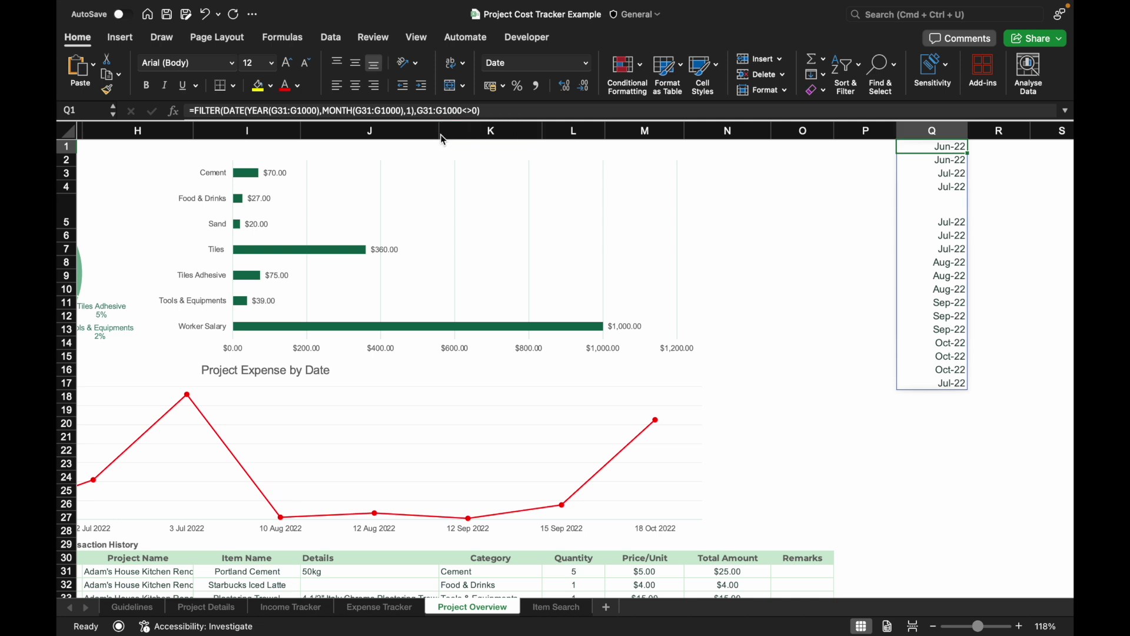
click(225, 112)
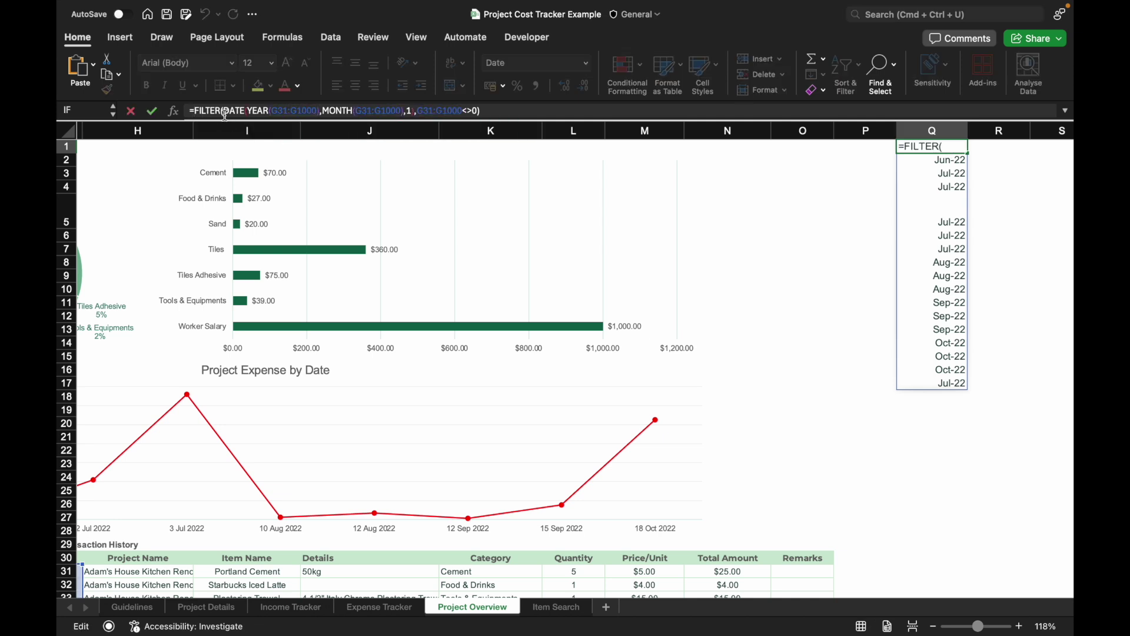
text(SORT()
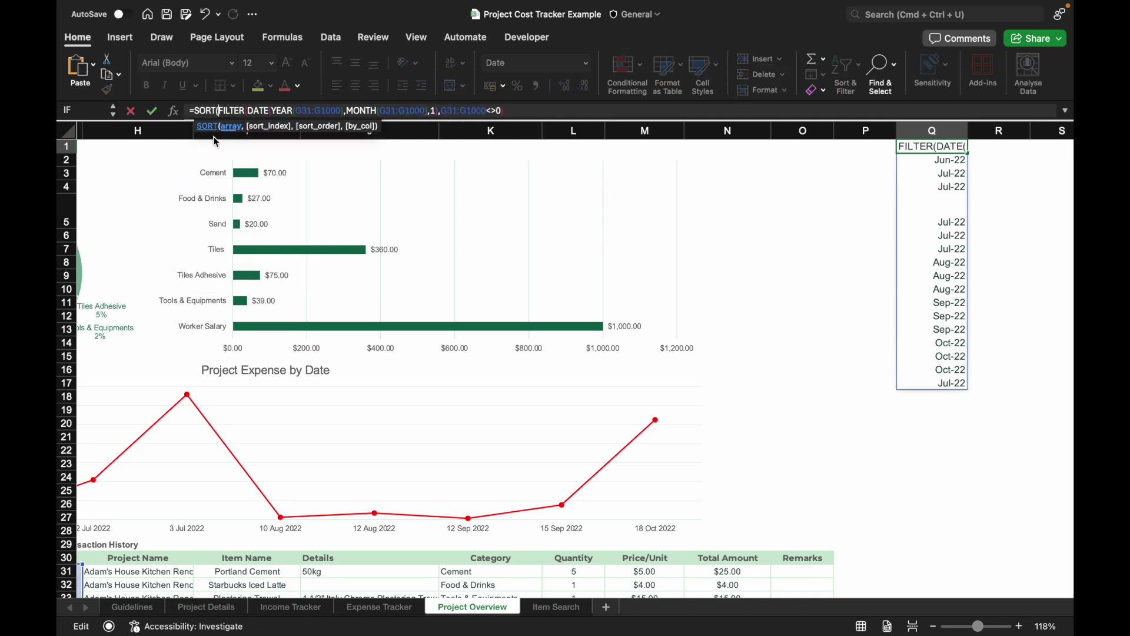
text(UNIQUE()
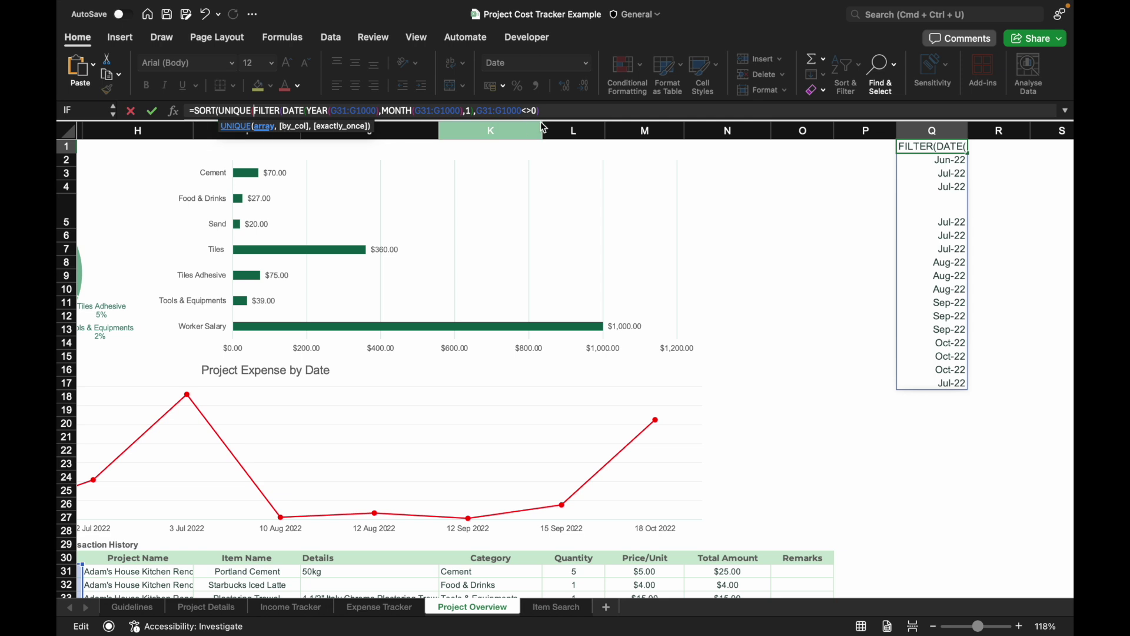
click(561, 106)
text()))
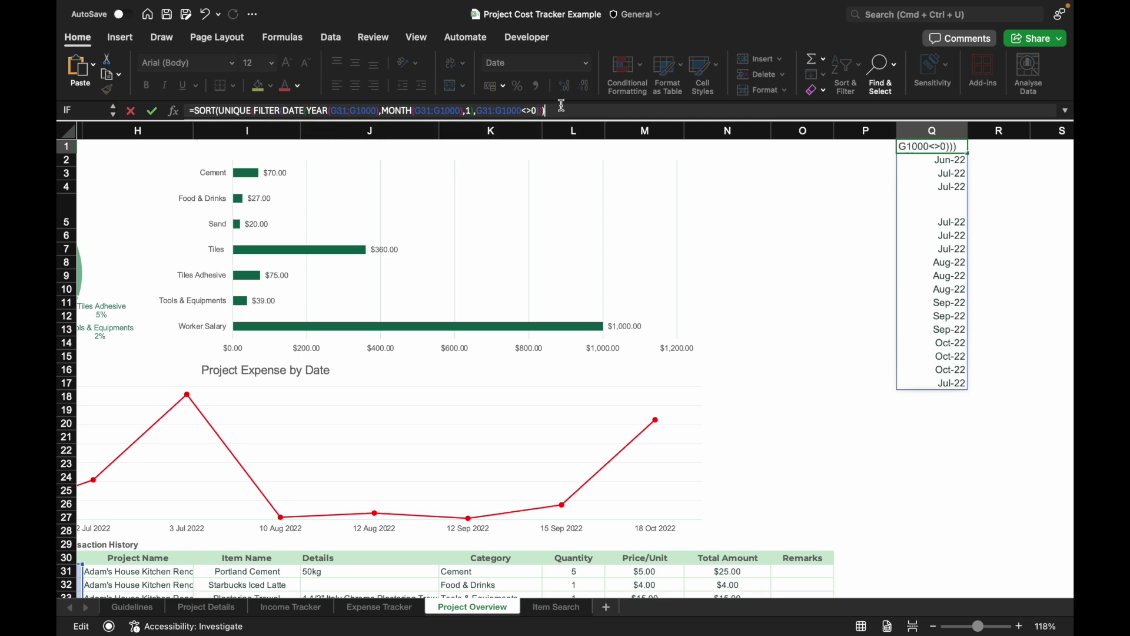
key(Return)
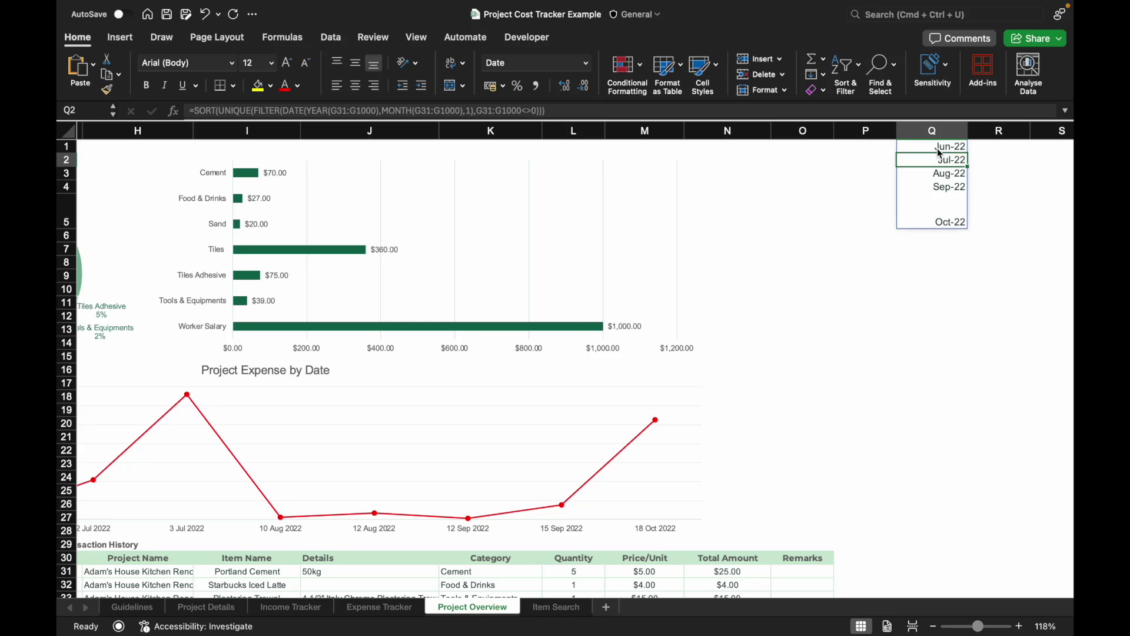
click(987, 148)
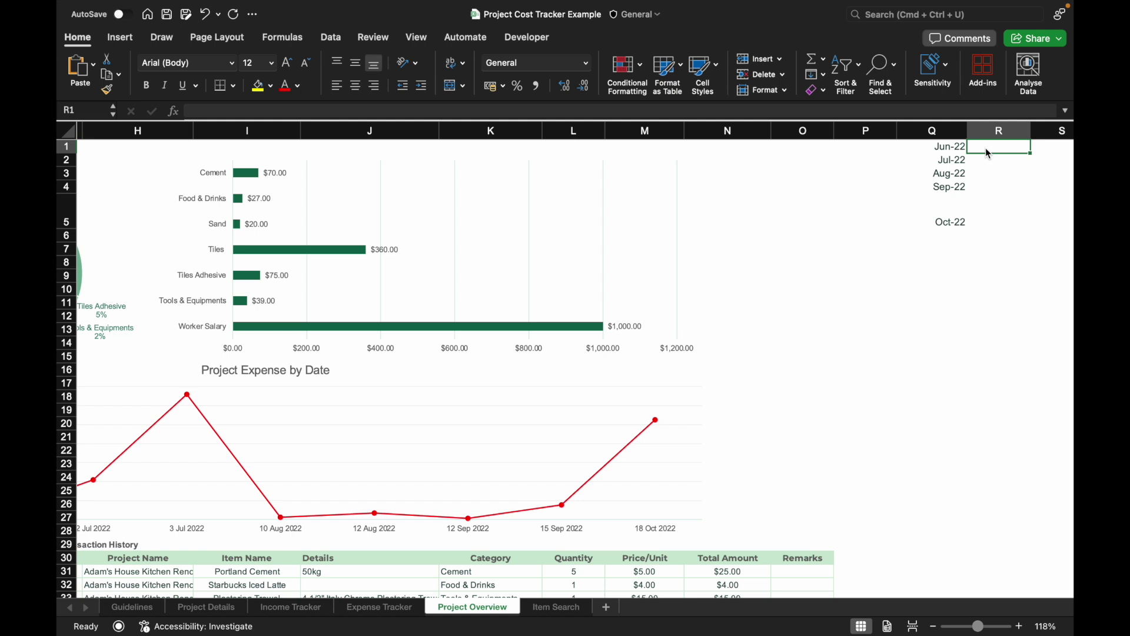
Step: Start =SUMIFS in R1 with N31:N1000 Total Amount as the sum range
text(=sum)
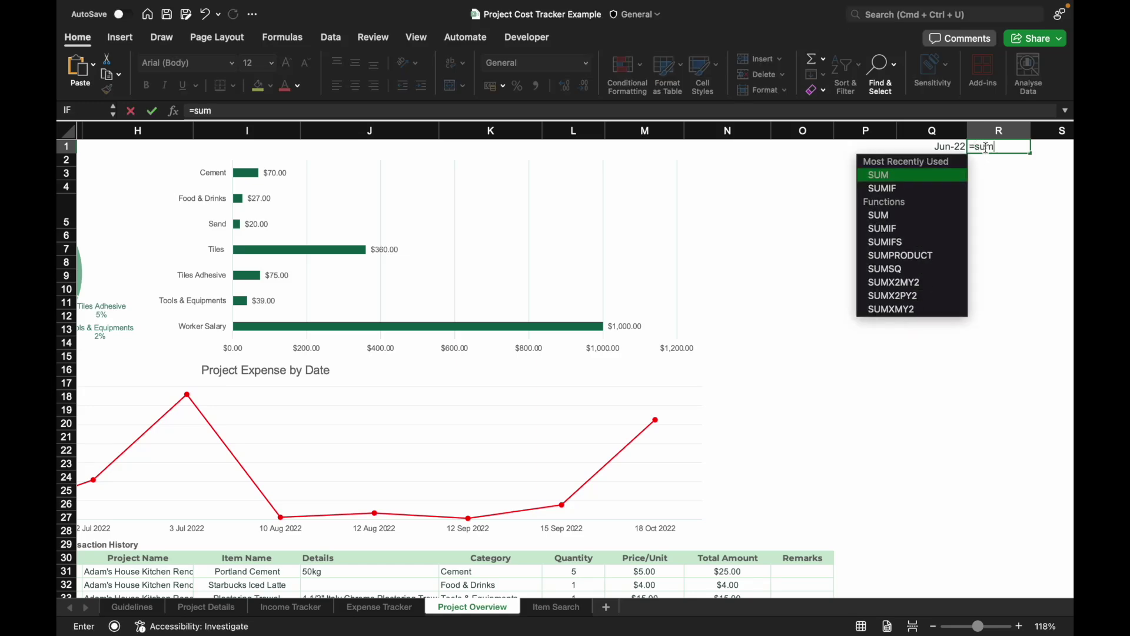
text(ifs)
double_click(977, 176)
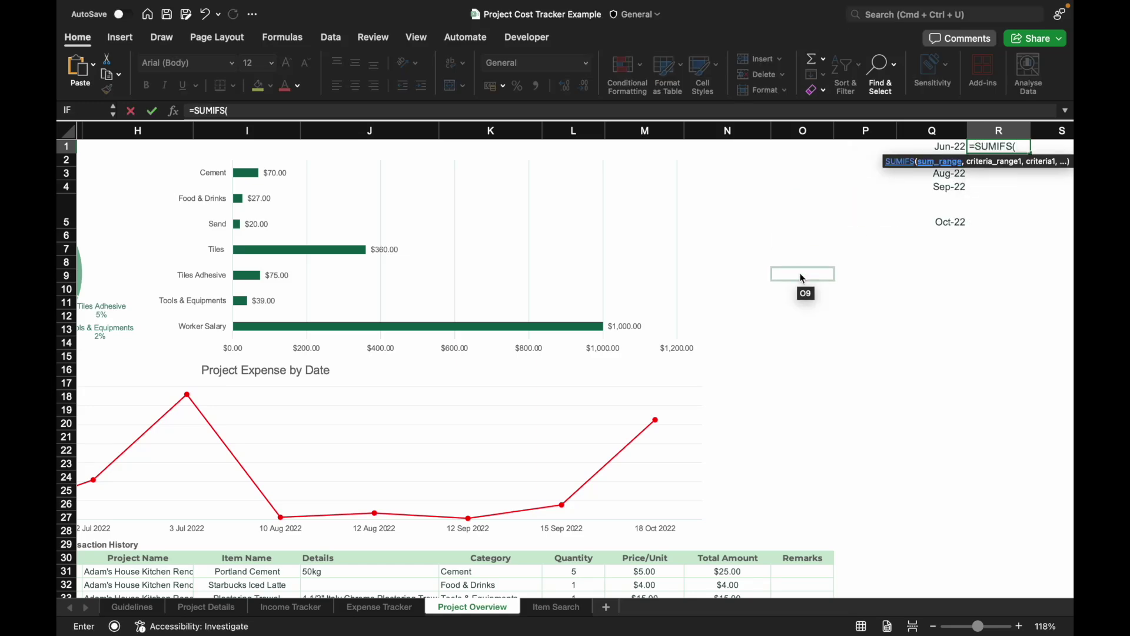
scroll(801, 283, down, 3)
scroll(802, 279, down, 7)
scroll(803, 279, down, 1)
click(752, 348)
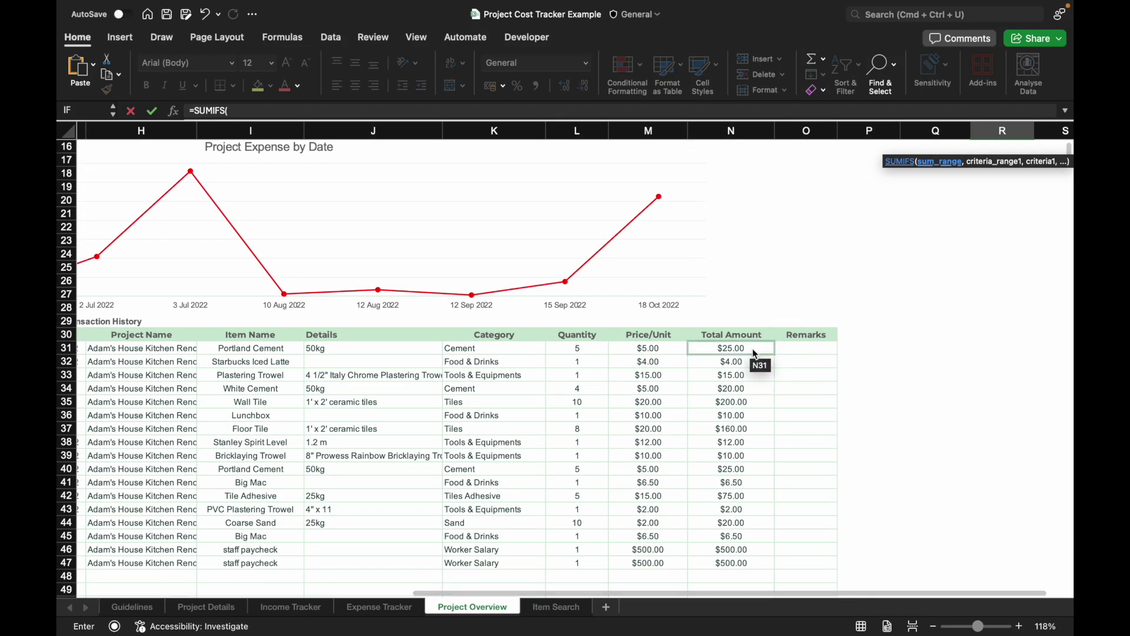
drag(755, 368, 745, 536)
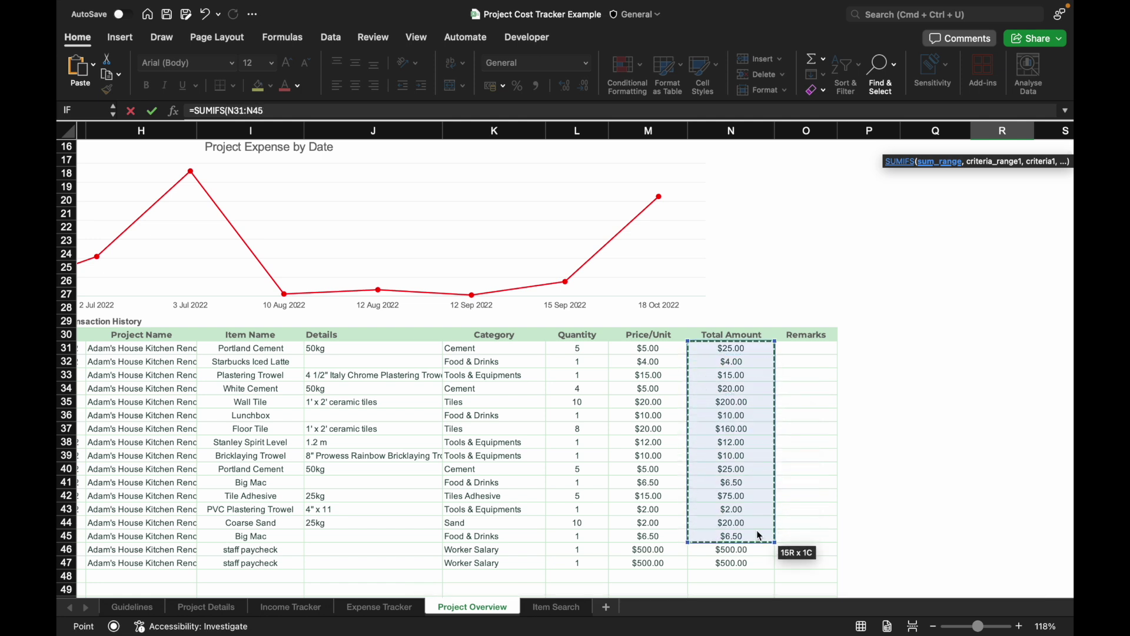
click(396, 111)
key(BackSpace)
key(BackSpace)
key(BackSpace)
text(N31:N)
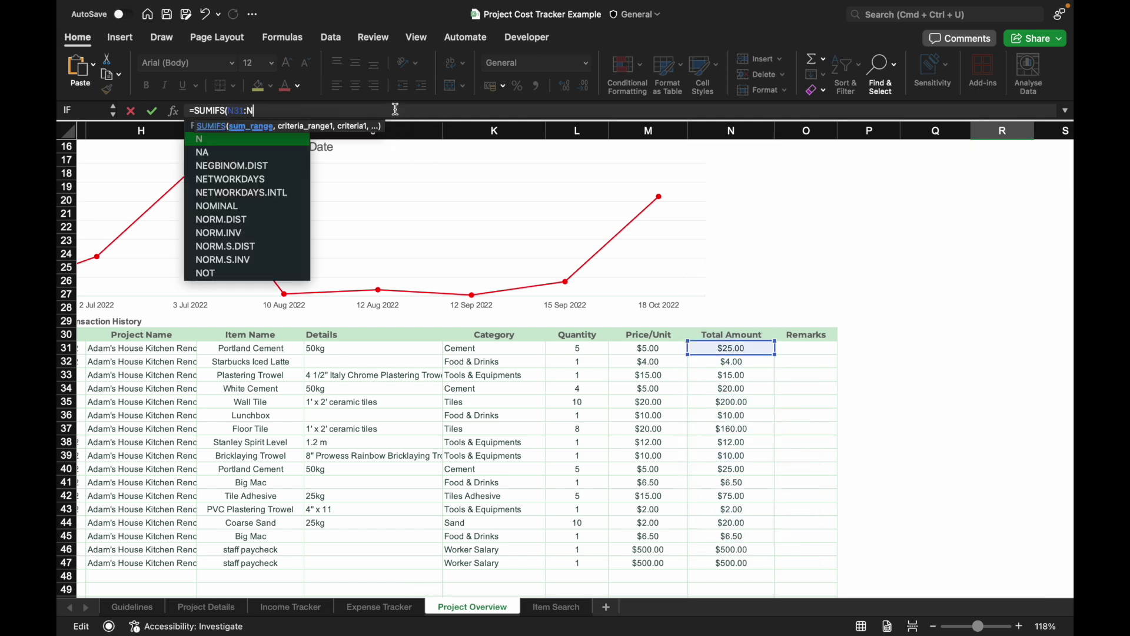
text(1000,)
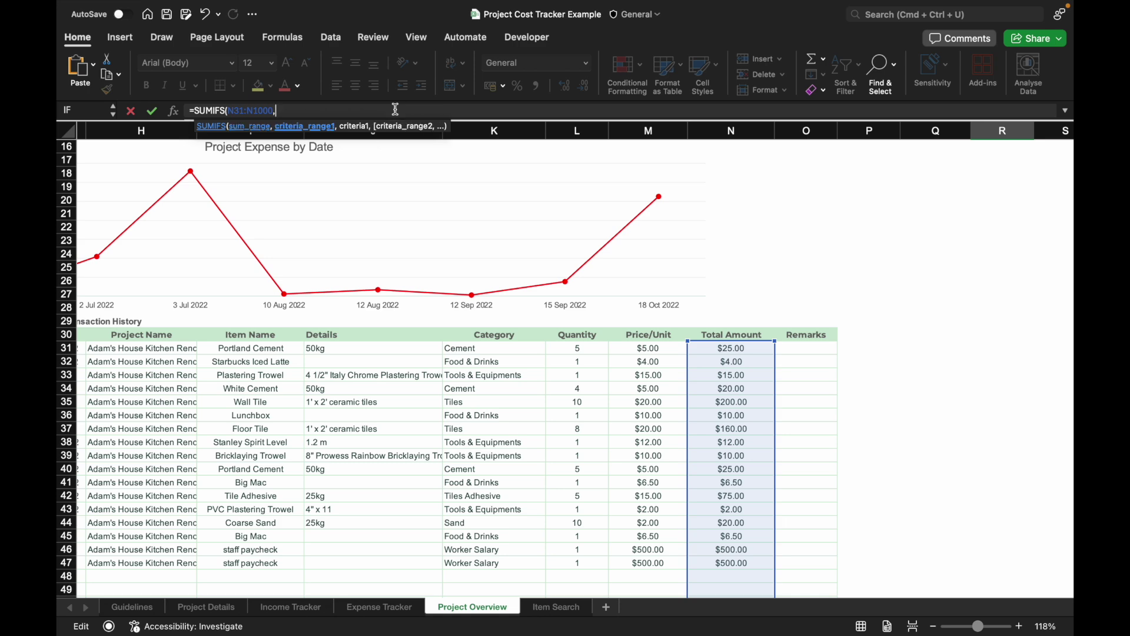
Step: Add the Date column G31:G1000 as the first criteria range
scroll(450, 268, left, 3)
scroll(451, 267, left, 2)
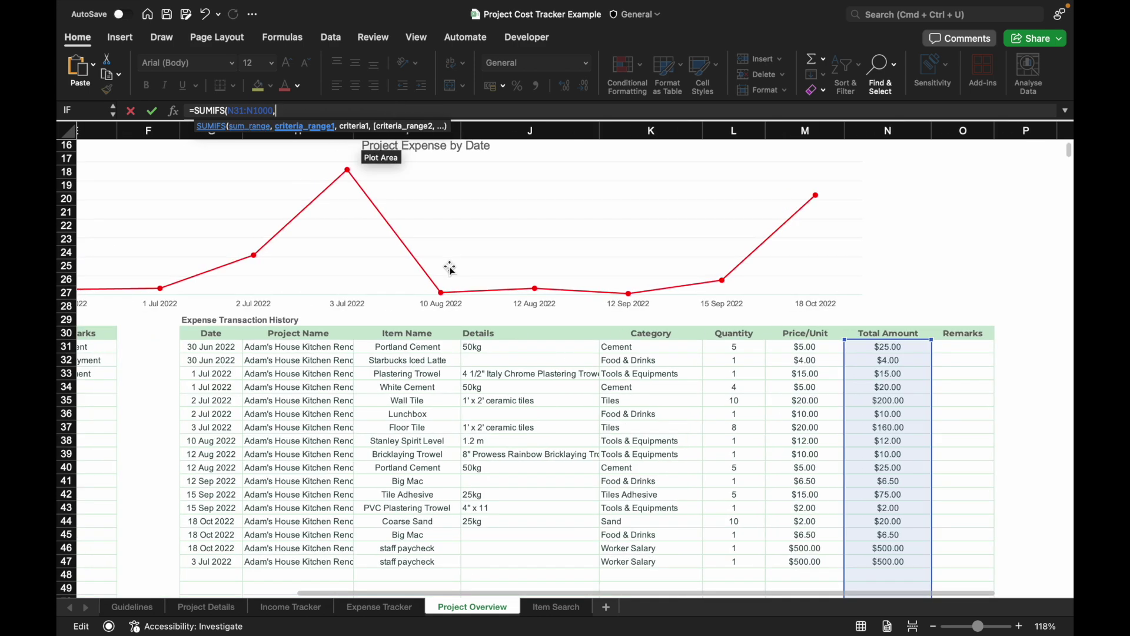
click(224, 348)
drag(224, 348, 222, 521)
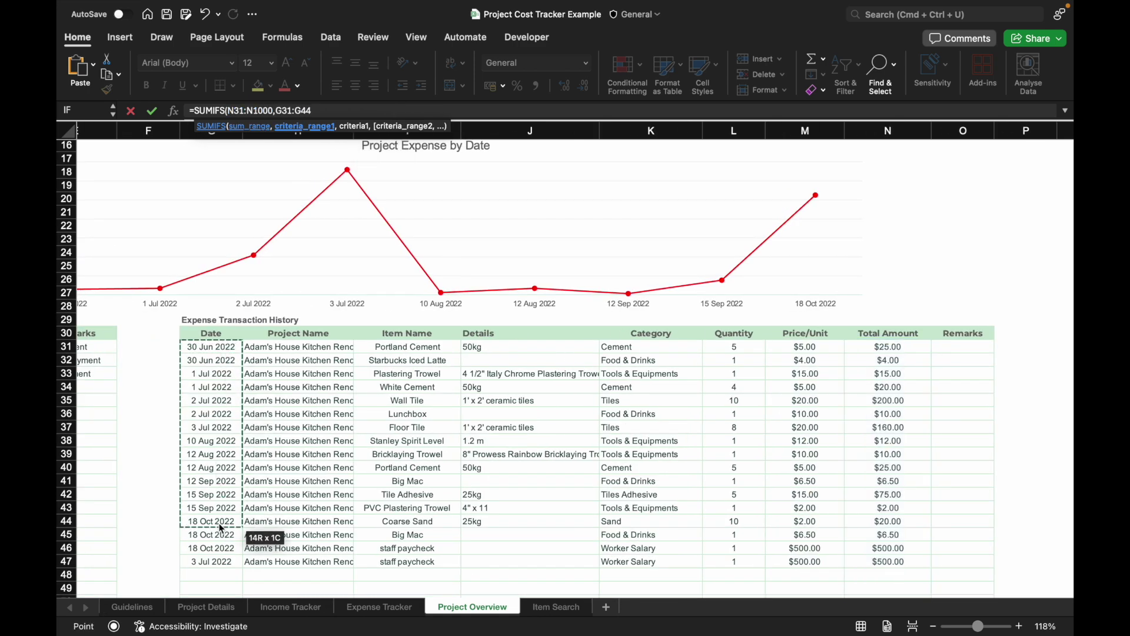
click(325, 109)
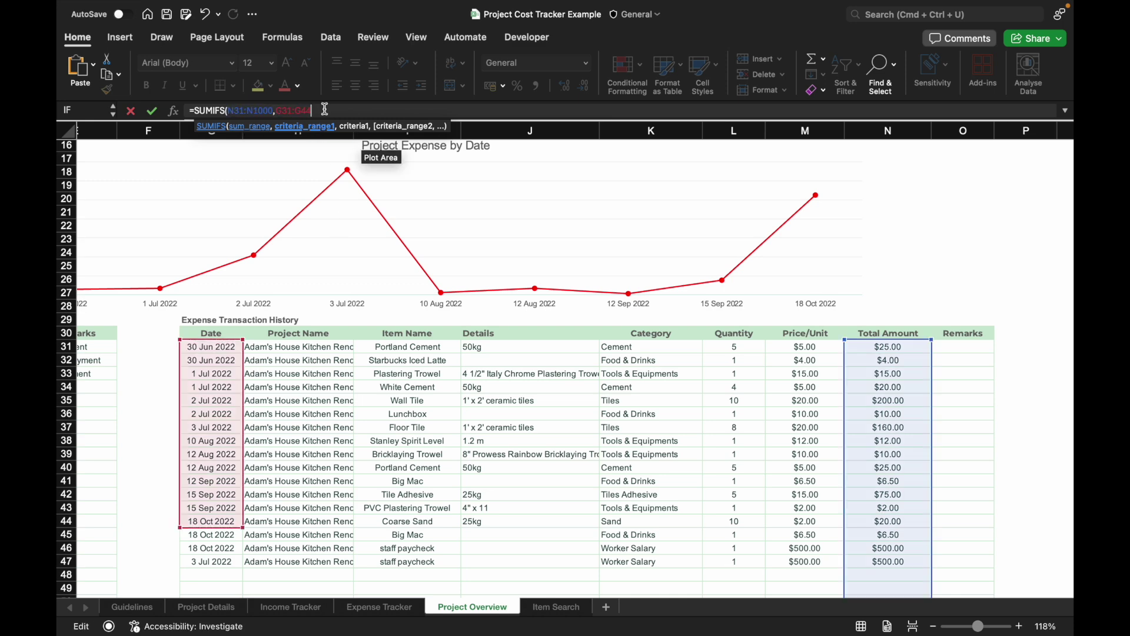
key(BackSpace)
key(BackSpace)
text(1000,)
scroll(561, 301, right, 5)
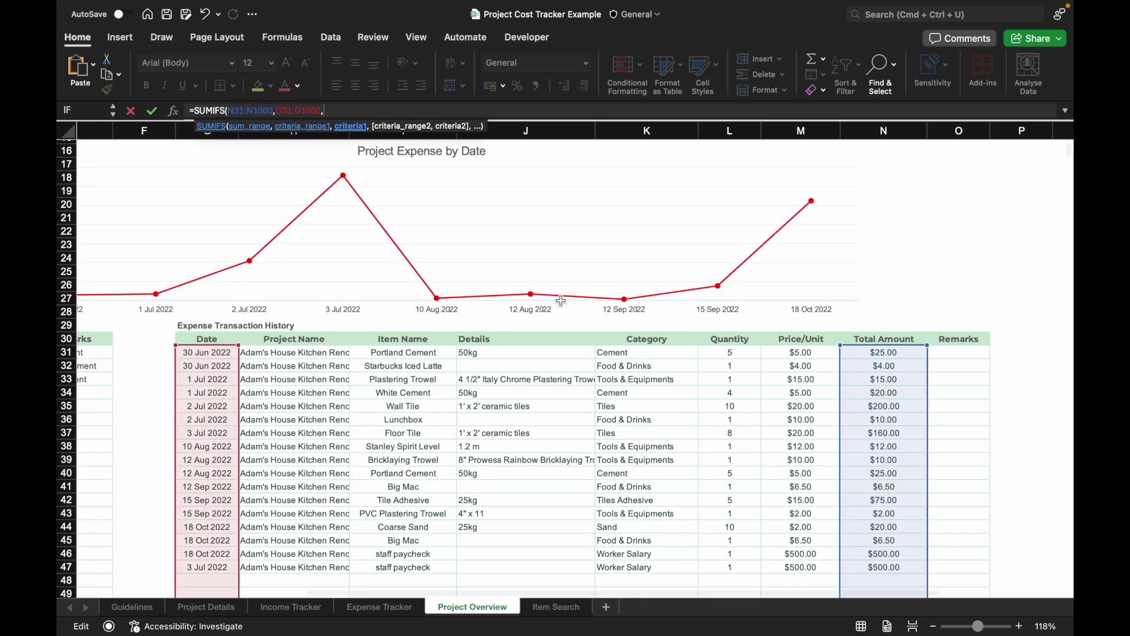
scroll(561, 301, up, 8)
Step: Add criteria ">=" the first of Q1's month and "<=" EOMONTH(Q1,0) on G31:G1000
text(")
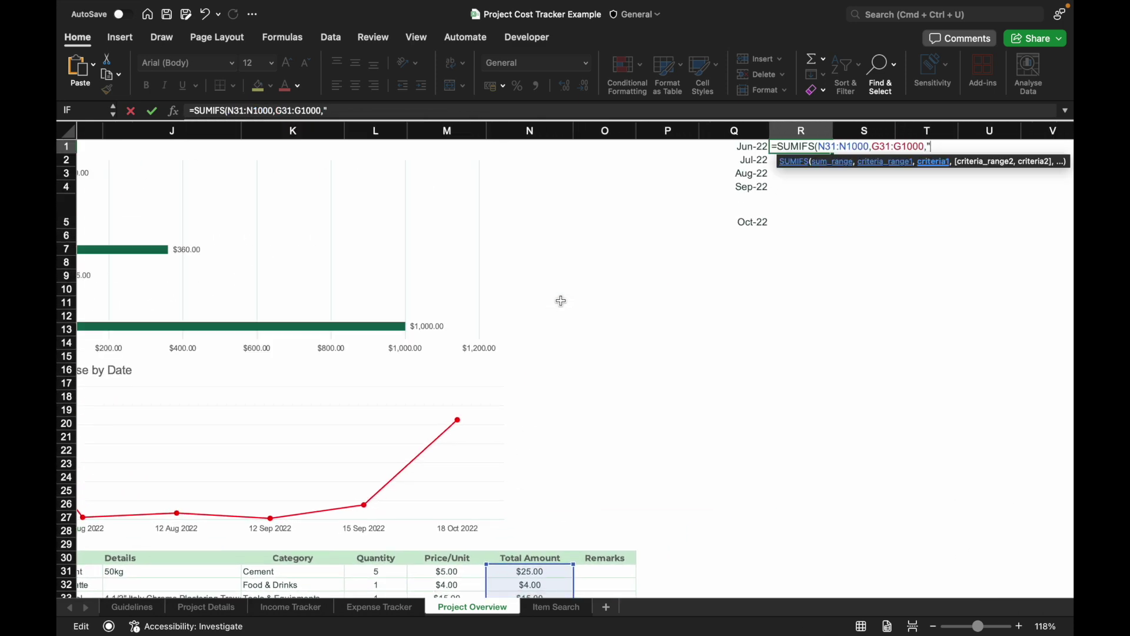
text(>=)
text("&Date()
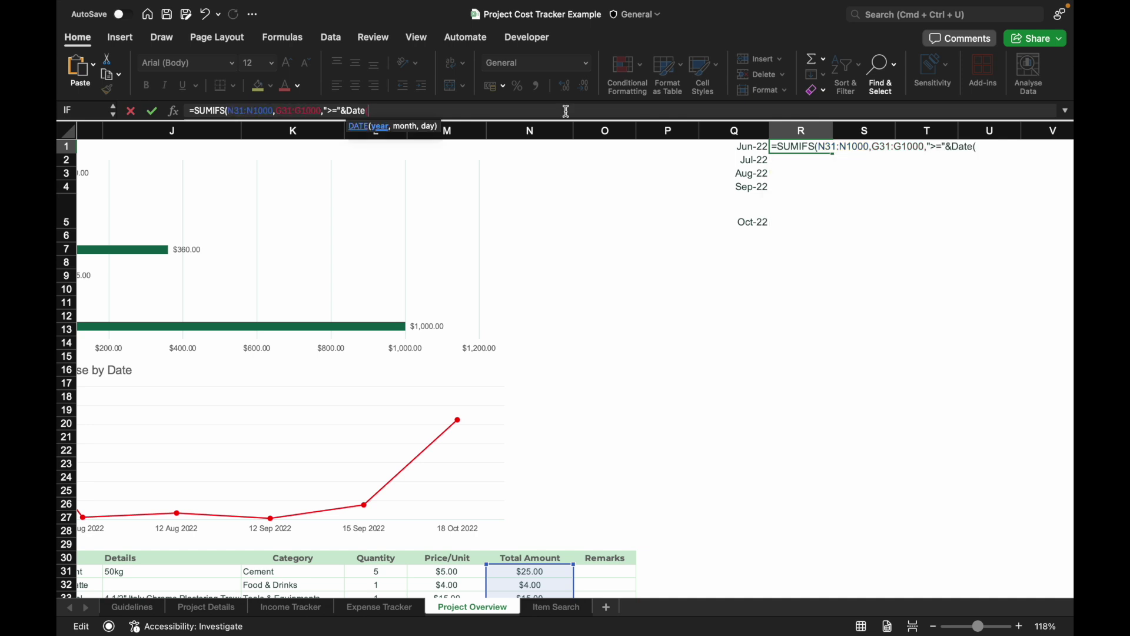
text(year)
key(Tab)
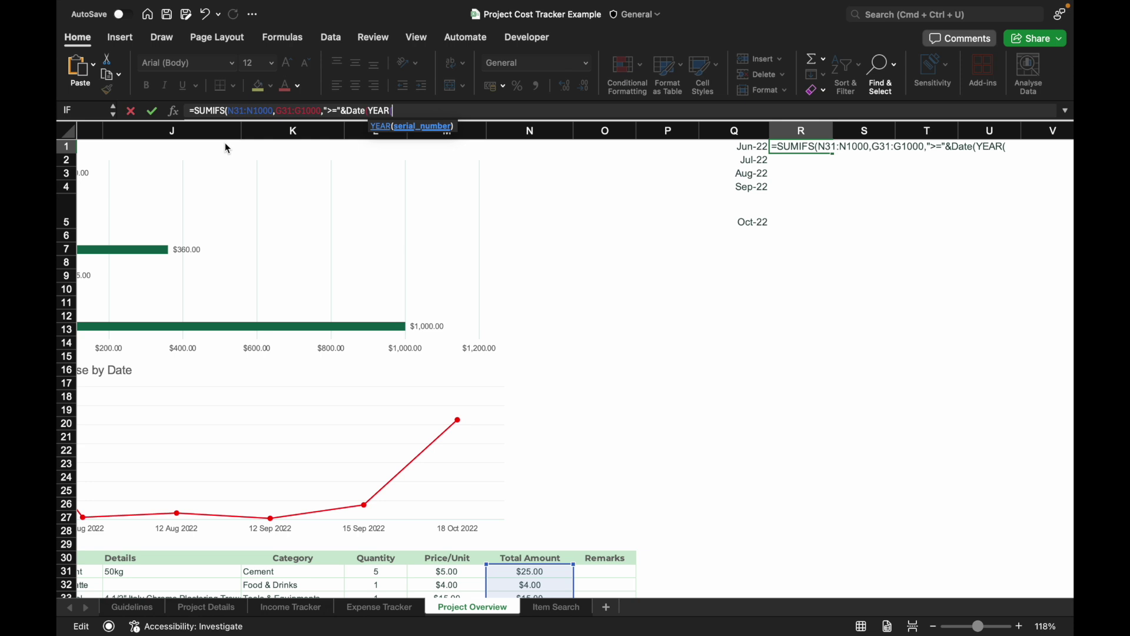
click(733, 147)
text(),)
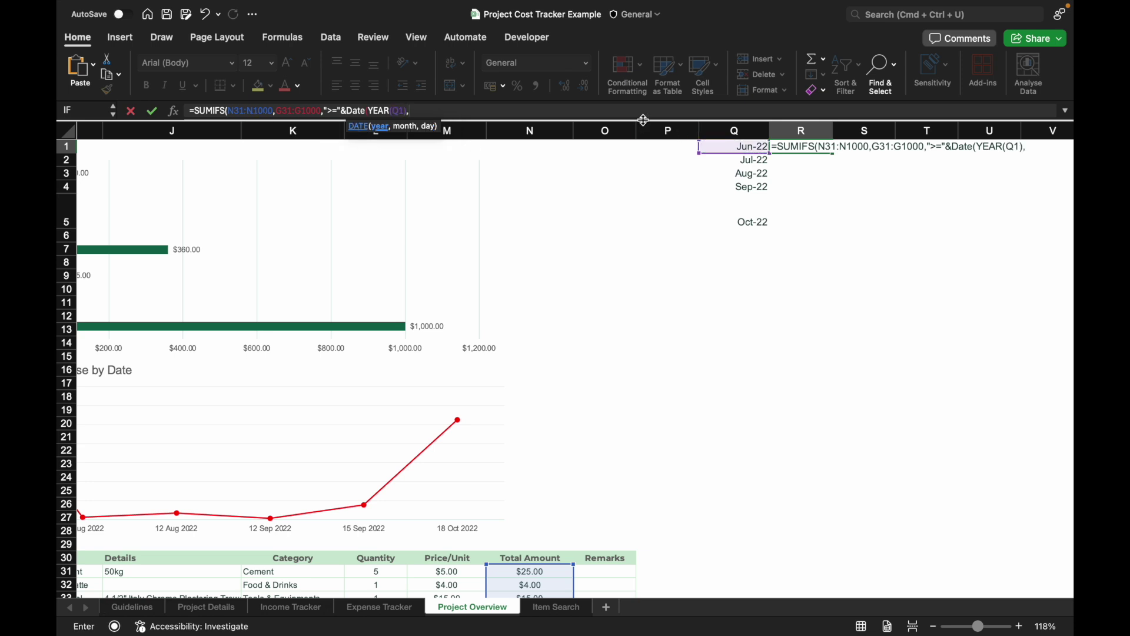
text(mont)
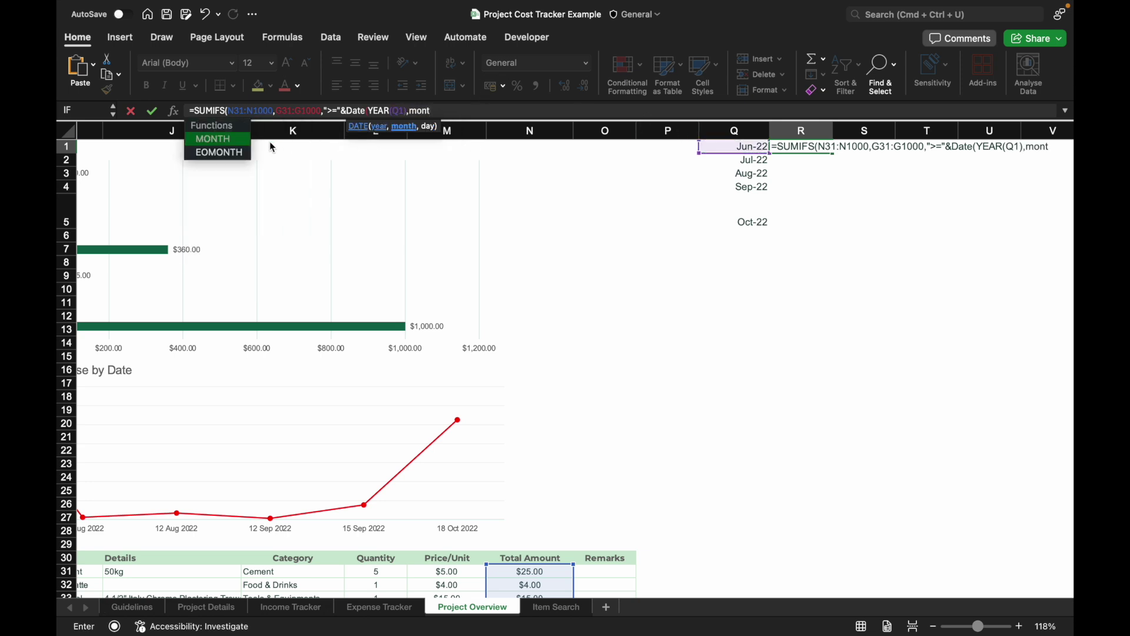
key(Tab)
click(748, 149)
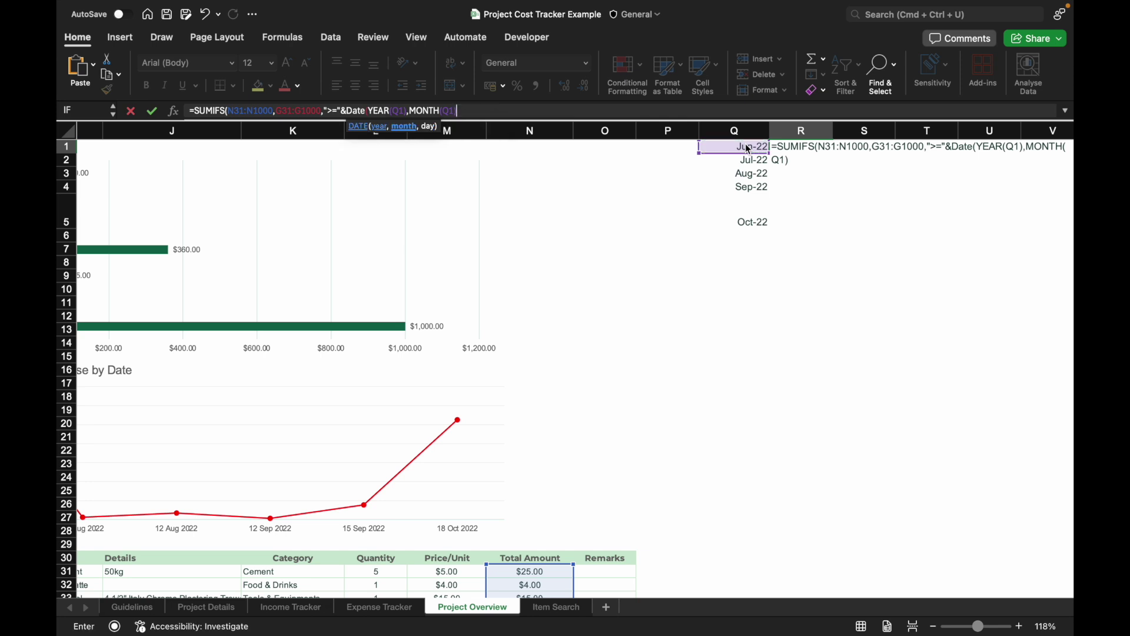
text(),1)
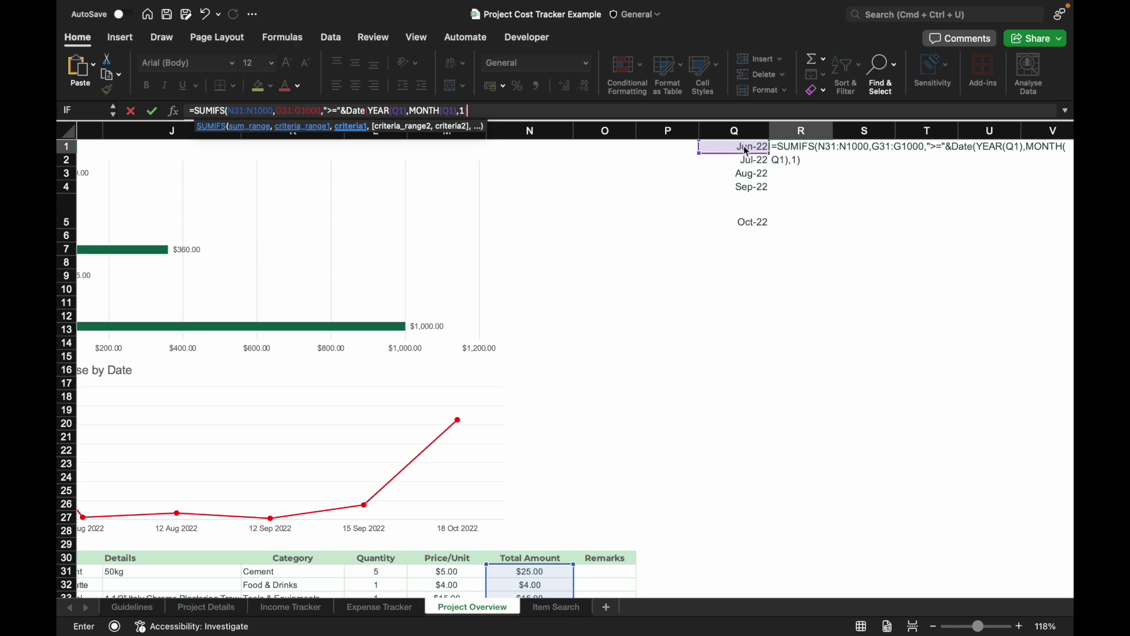
text(,)
scroll(643, 256, down, 5)
scroll(643, 255, left, 3)
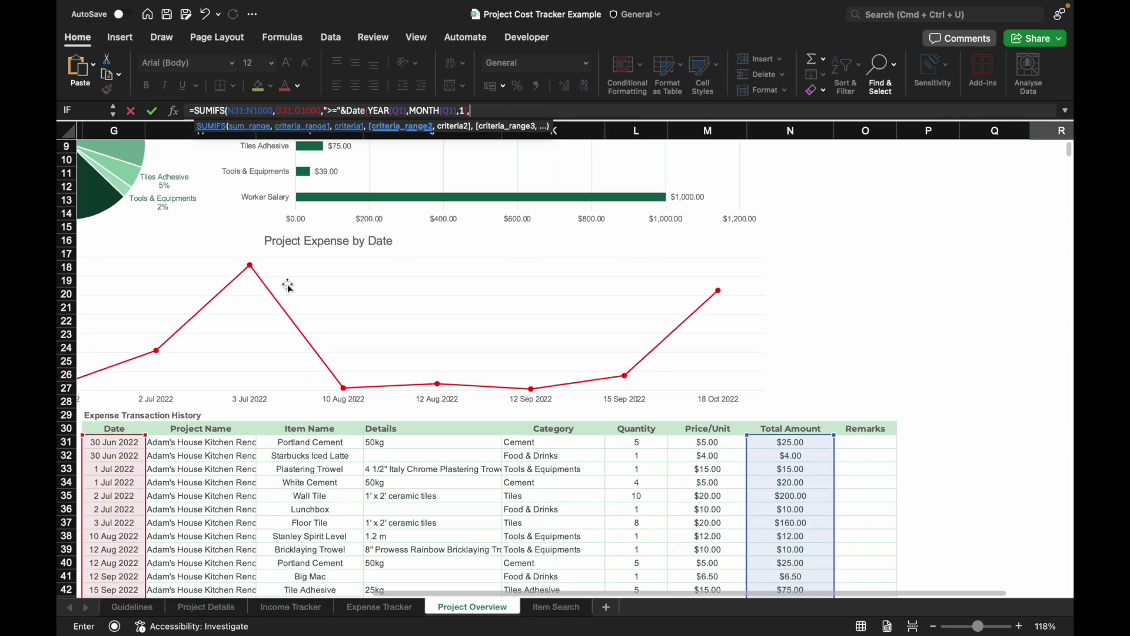
text(G)
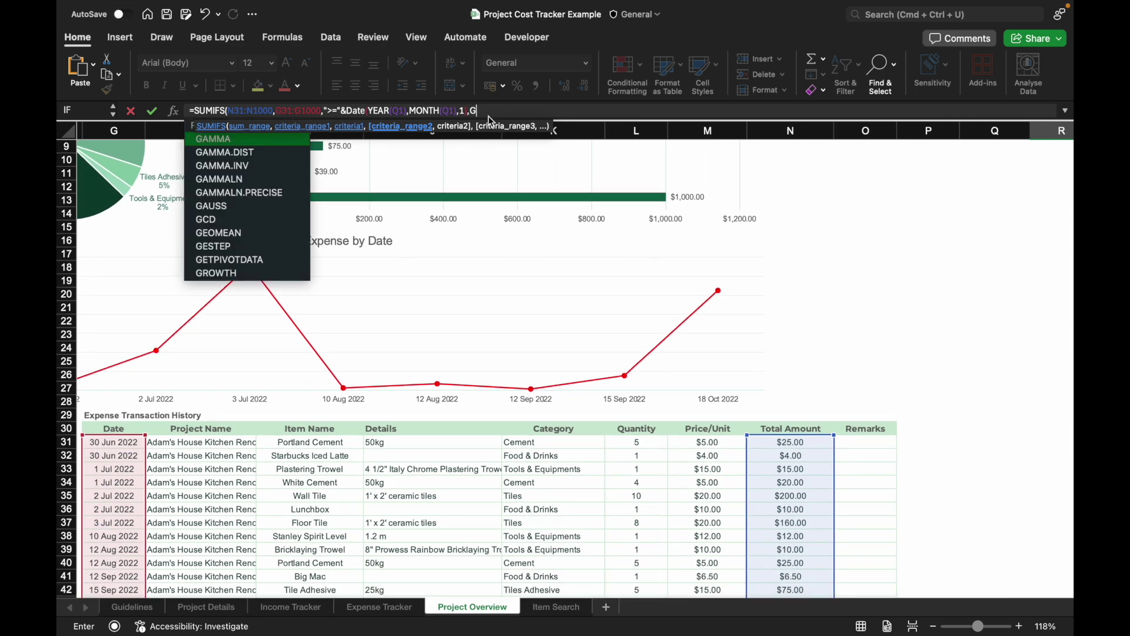
text(31:G)
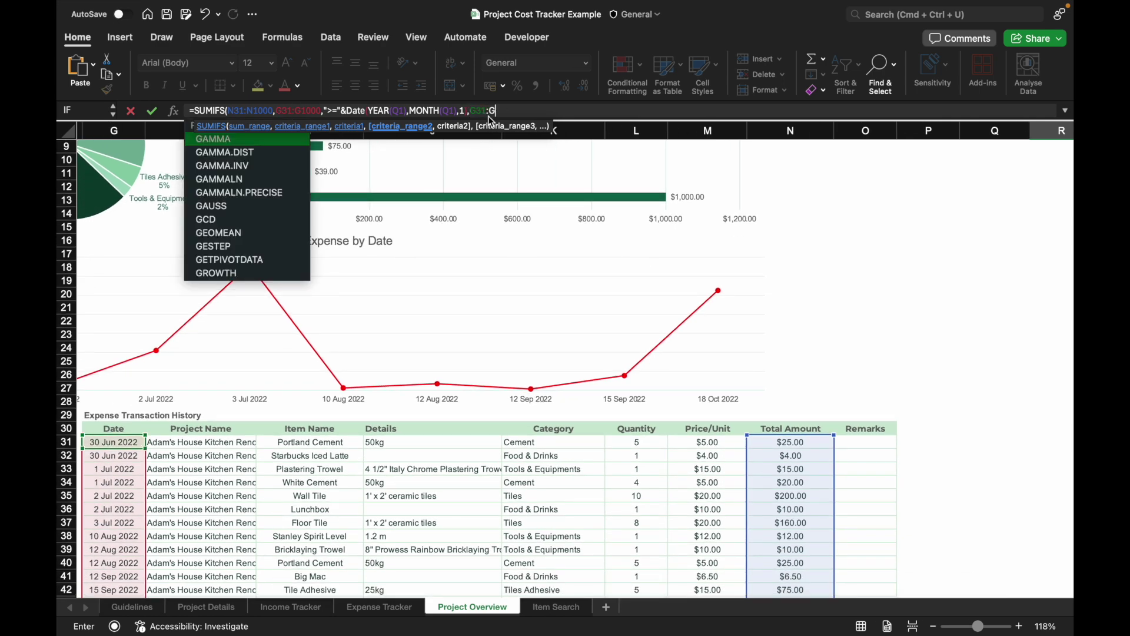
text(1000)
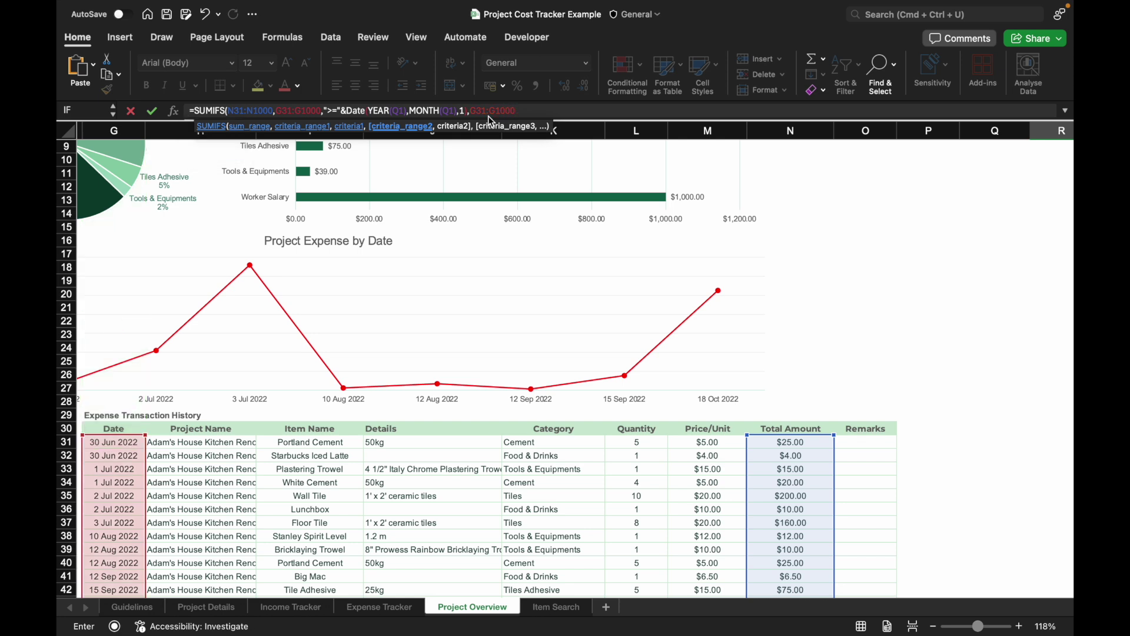
text(,")
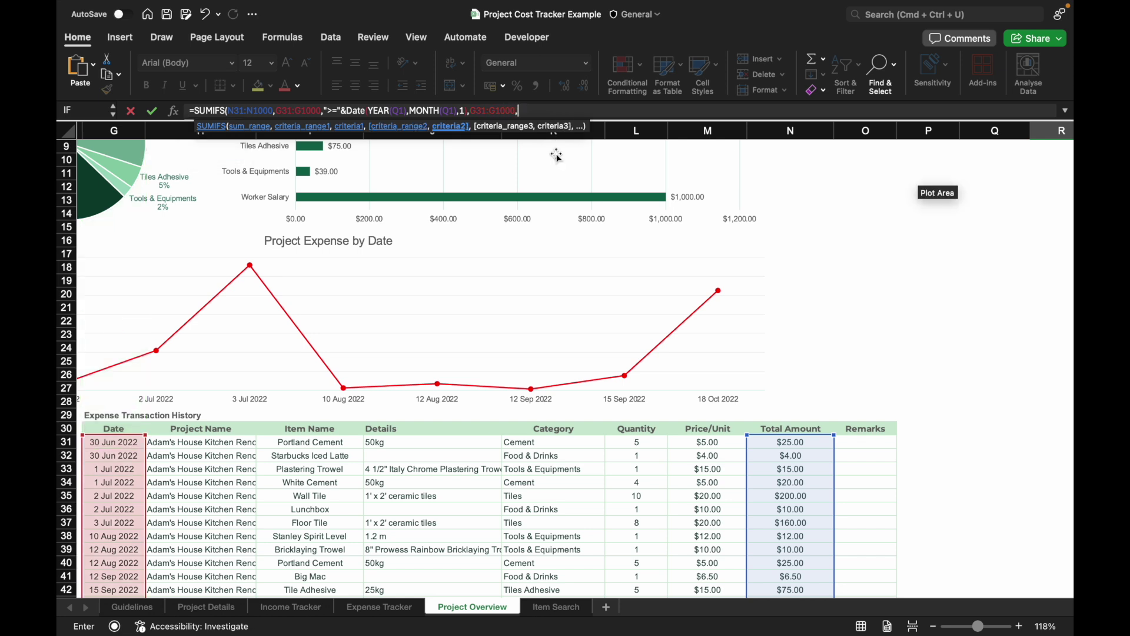
text(<=)
text("&EO)
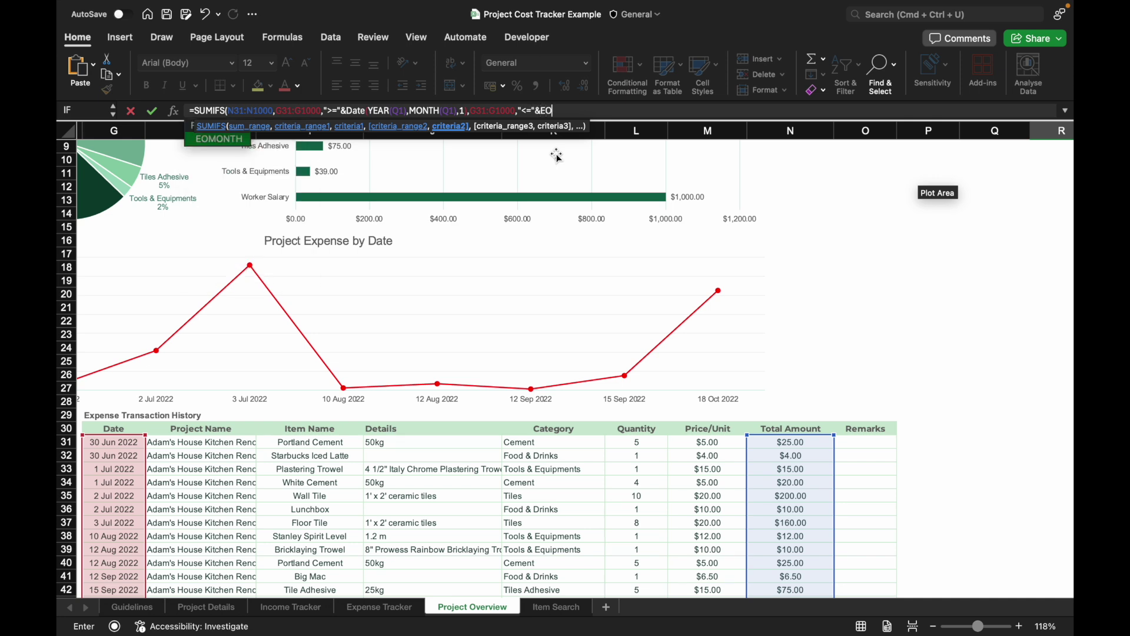
text(MONTH(Q1,)
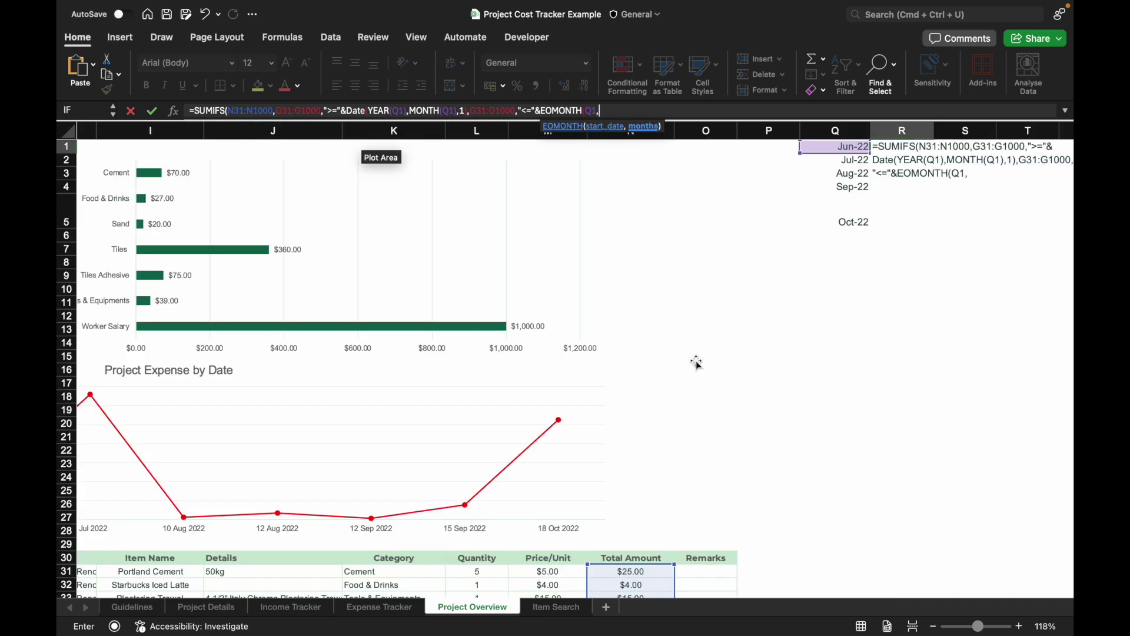
text(0)
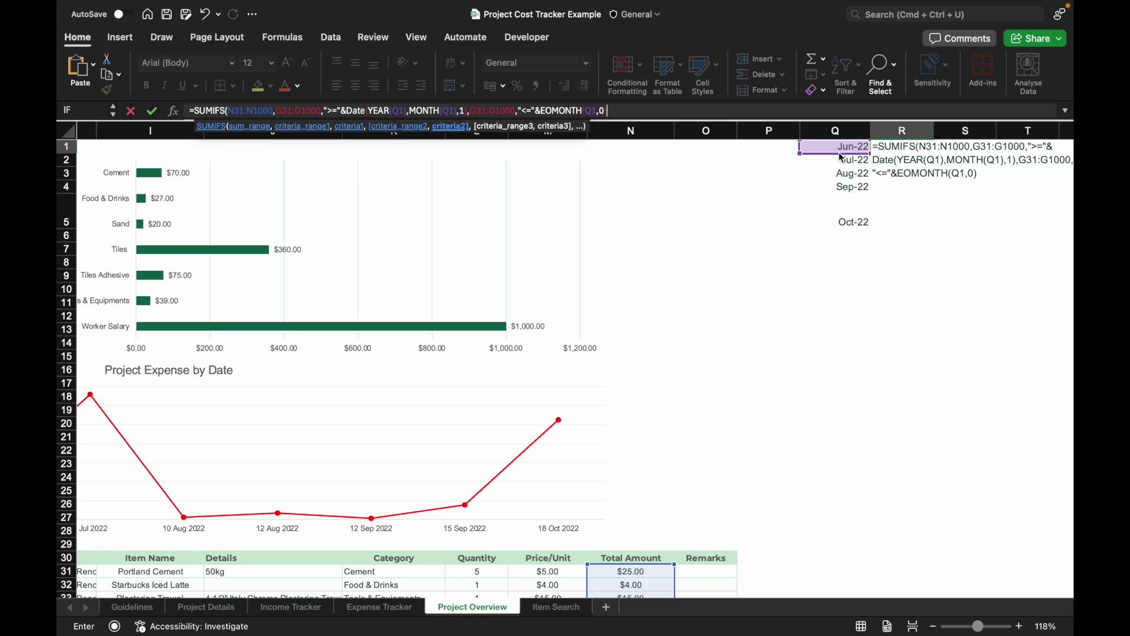
Step: Commit the SUMIFS and format column R as US-dollar currency, showing $29.00
text())
key(Return)
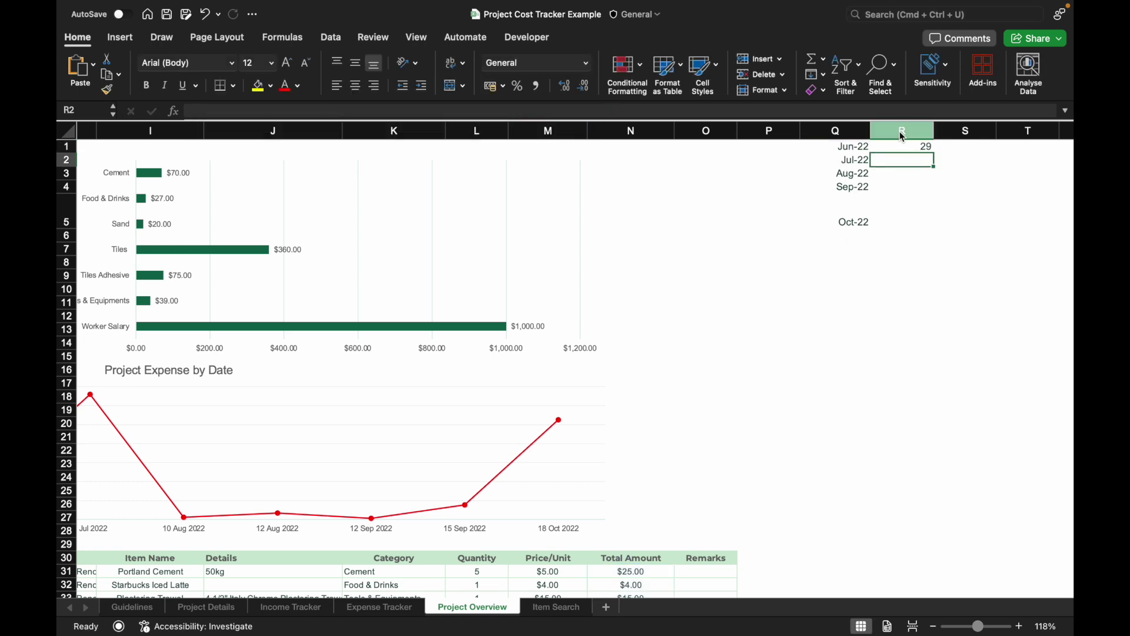
click(903, 134)
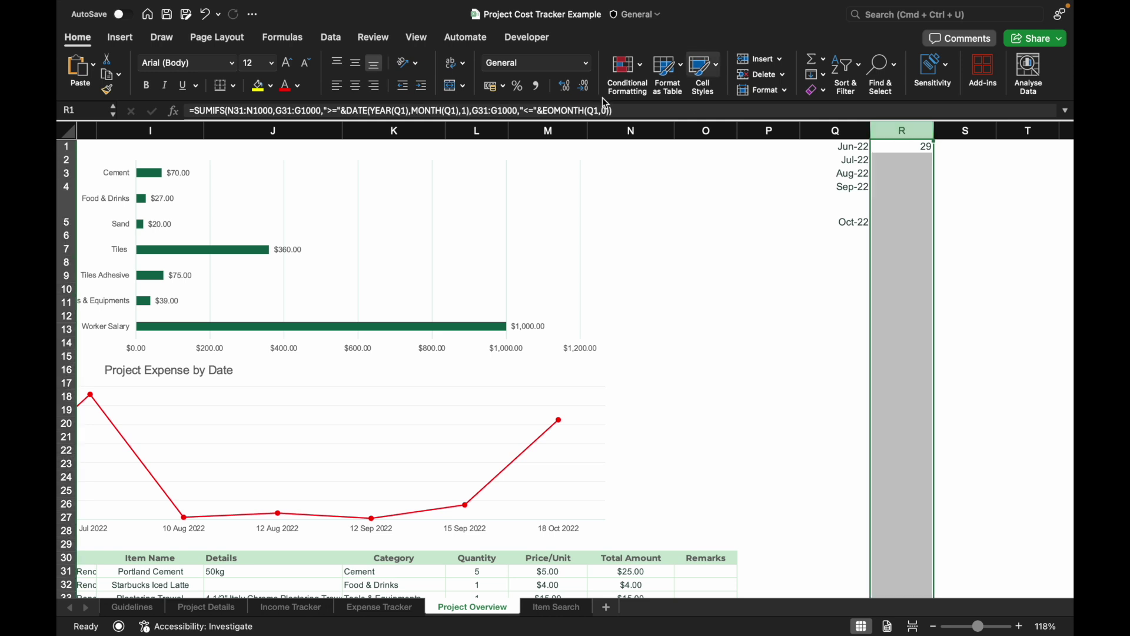
click(586, 64)
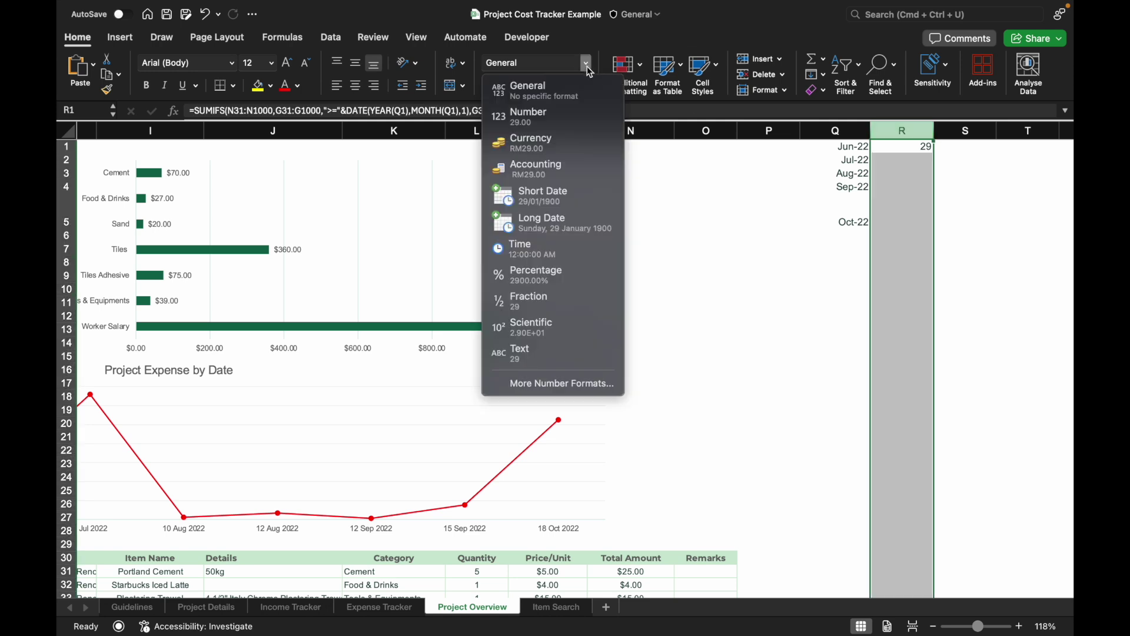
click(559, 383)
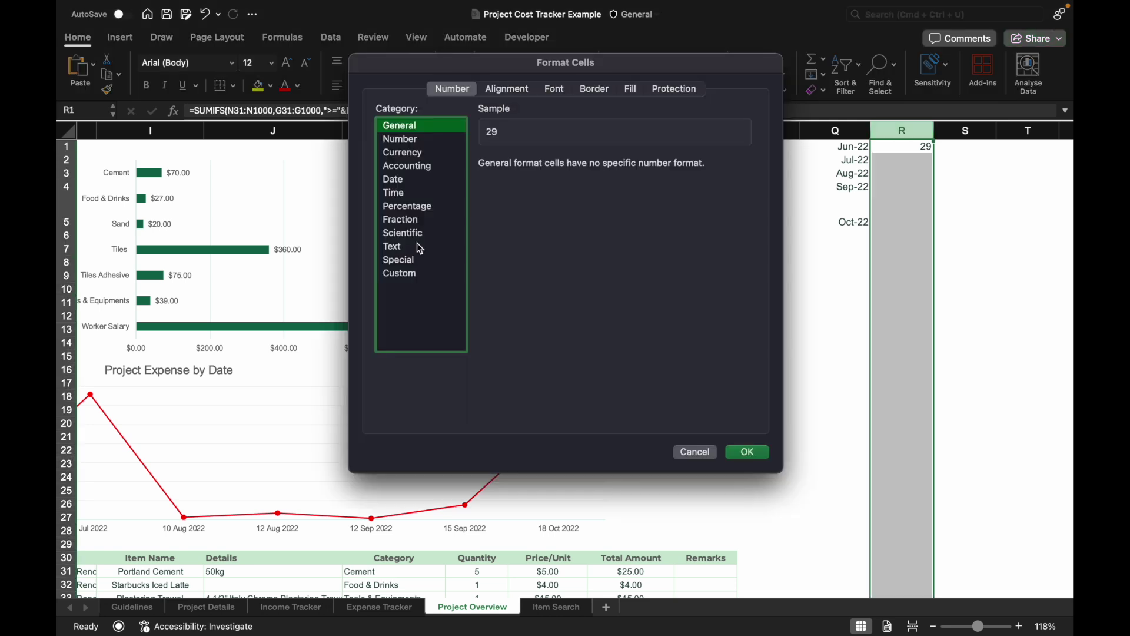
click(405, 154)
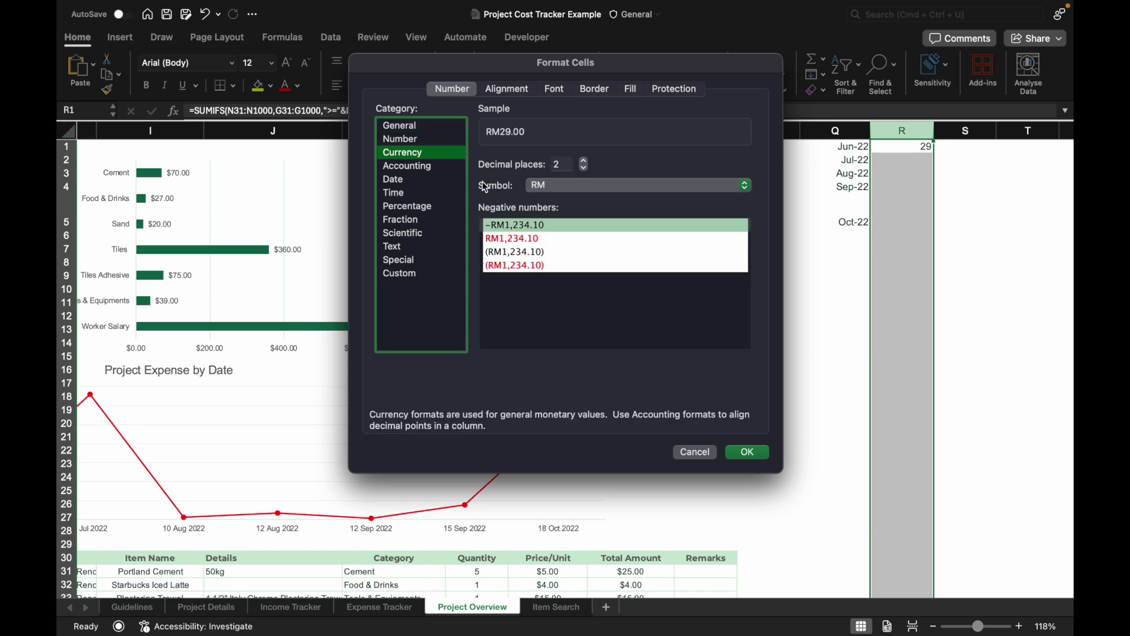
click(562, 187)
scroll(580, 253, down, 3)
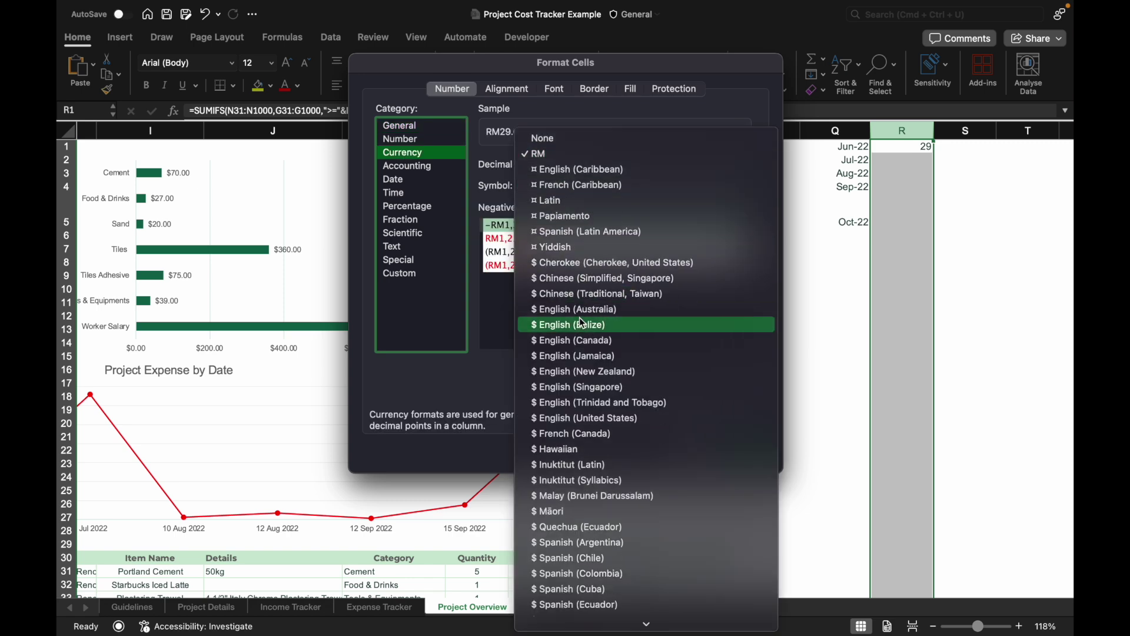
click(580, 340)
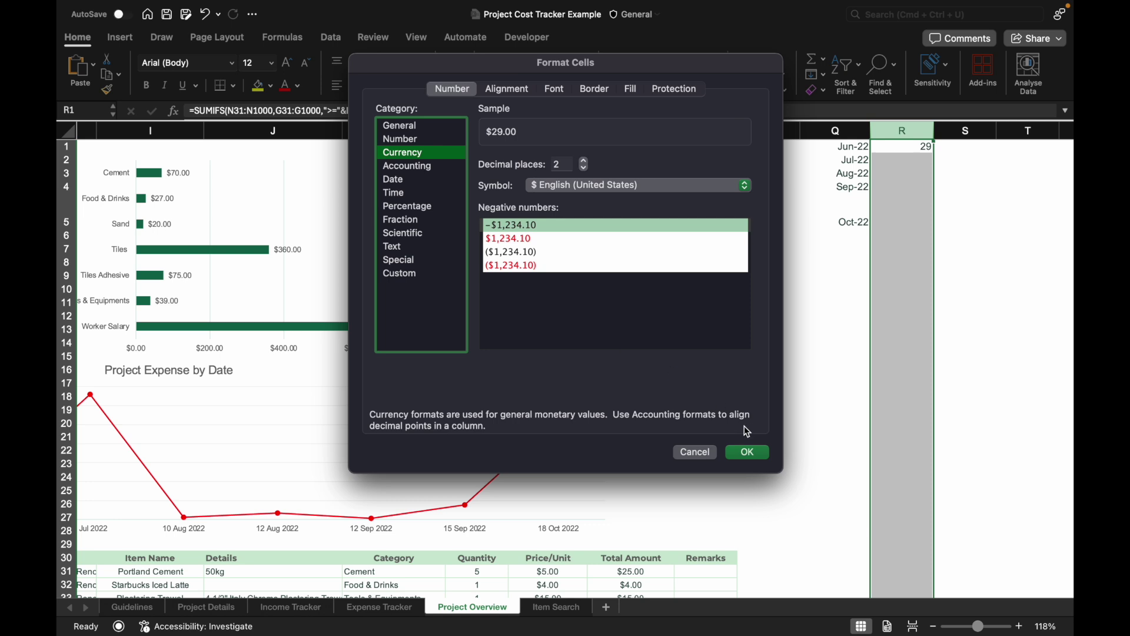
click(752, 455)
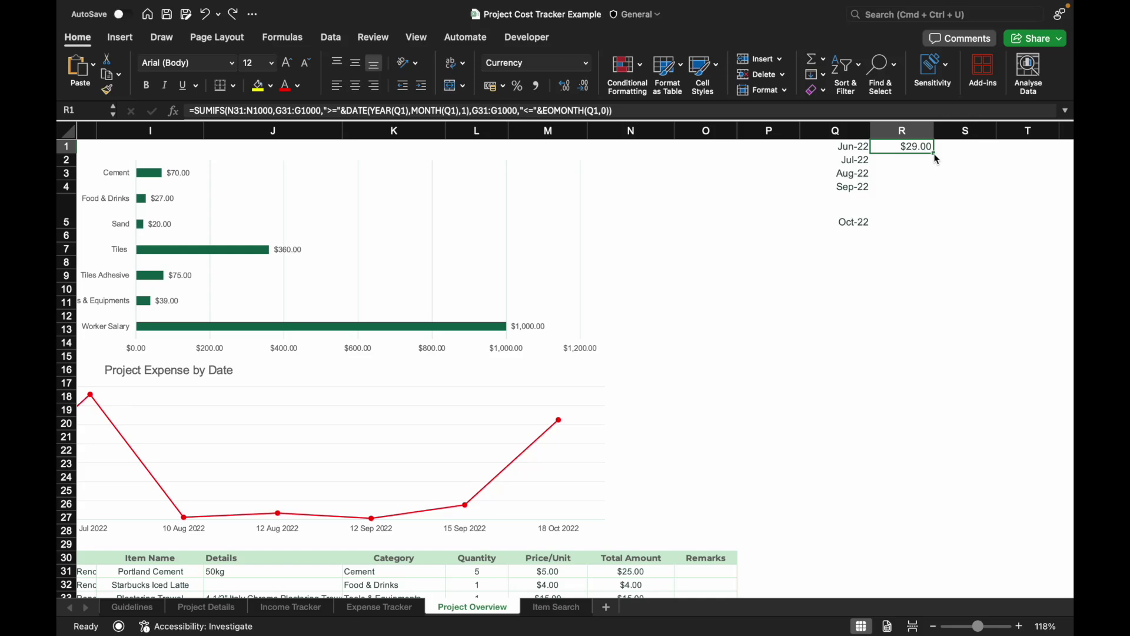
Step: Fill R1 down to row 27 ($905.00, $47.00, $83.50, $526.50), then select columns Q and R
drag(936, 157, 934, 170)
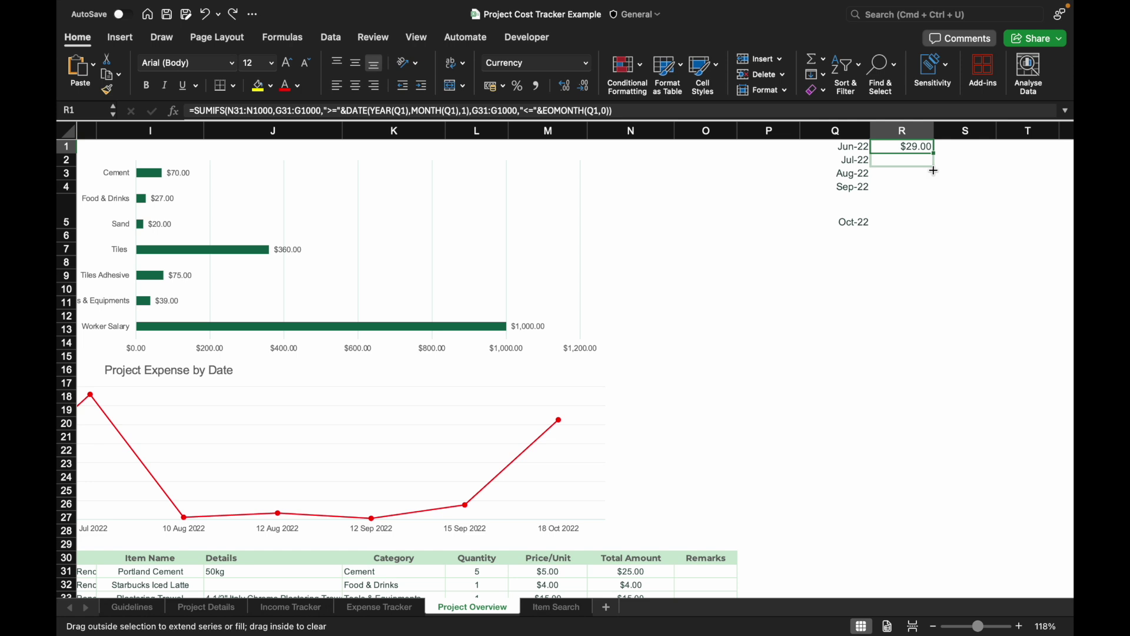
drag(935, 170, 943, 509)
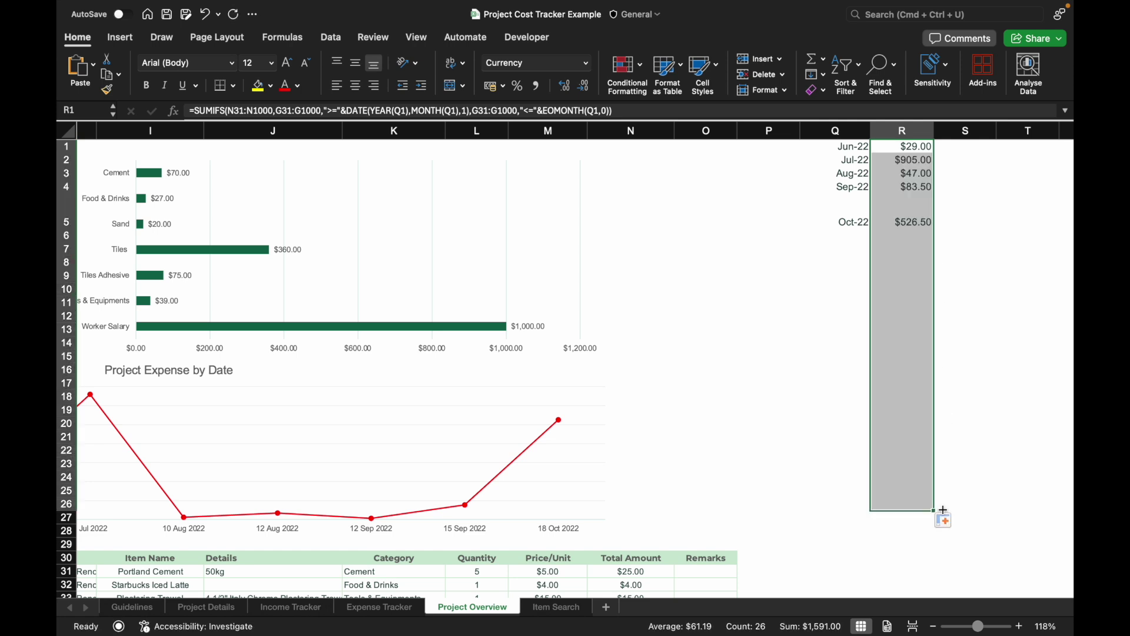
click(943, 507)
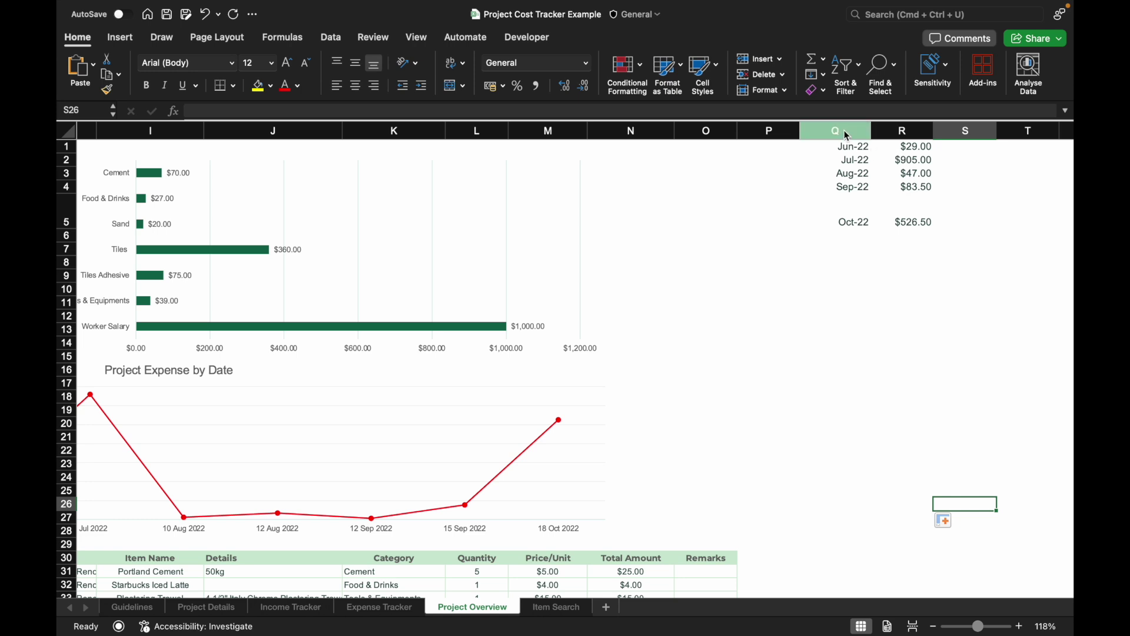
drag(847, 132, 900, 131)
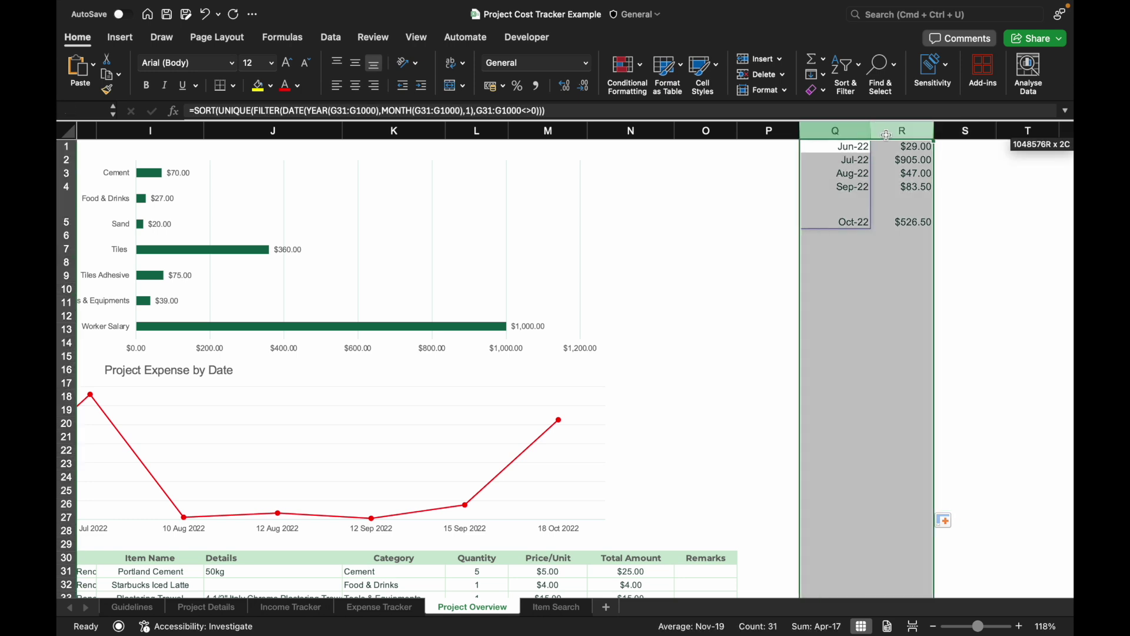
Step: Insert a clustered column chart
click(120, 37)
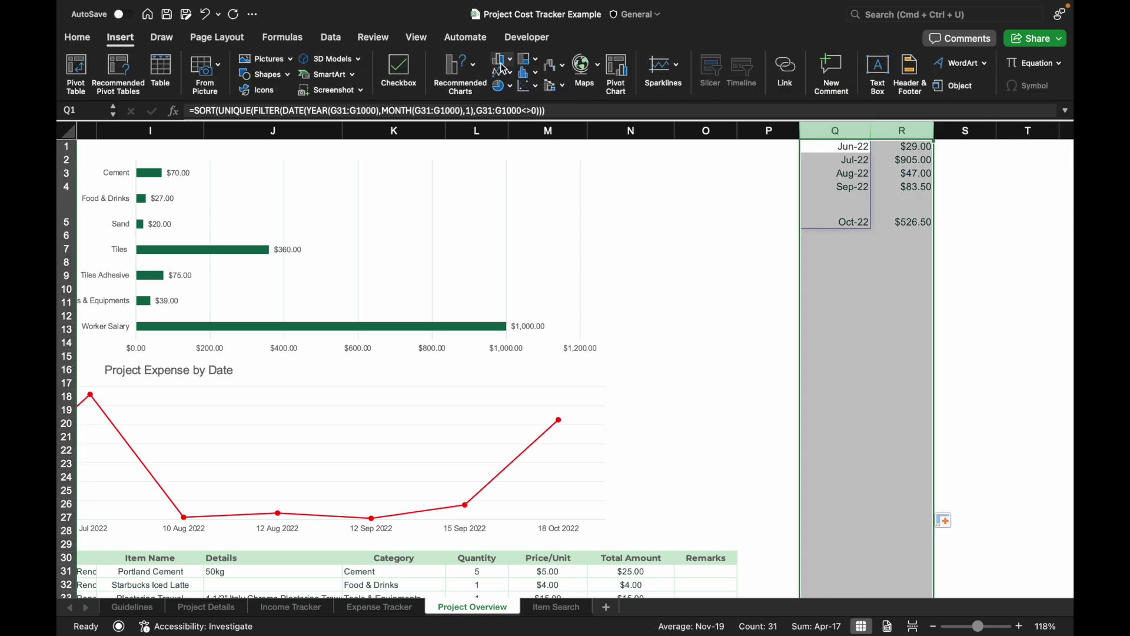
click(516, 64)
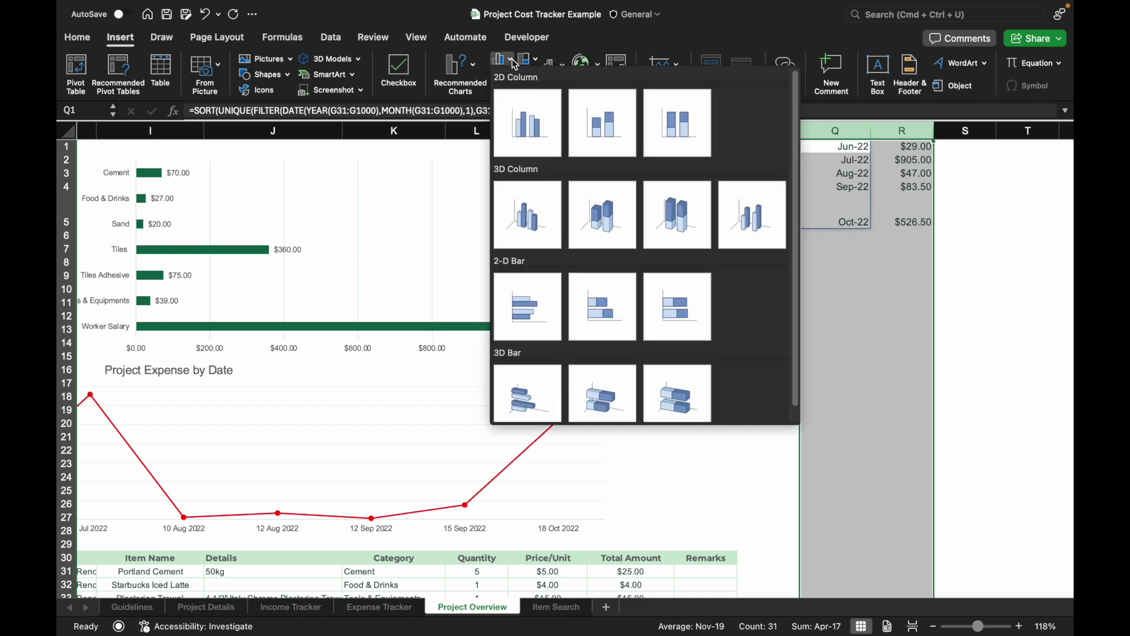
click(540, 144)
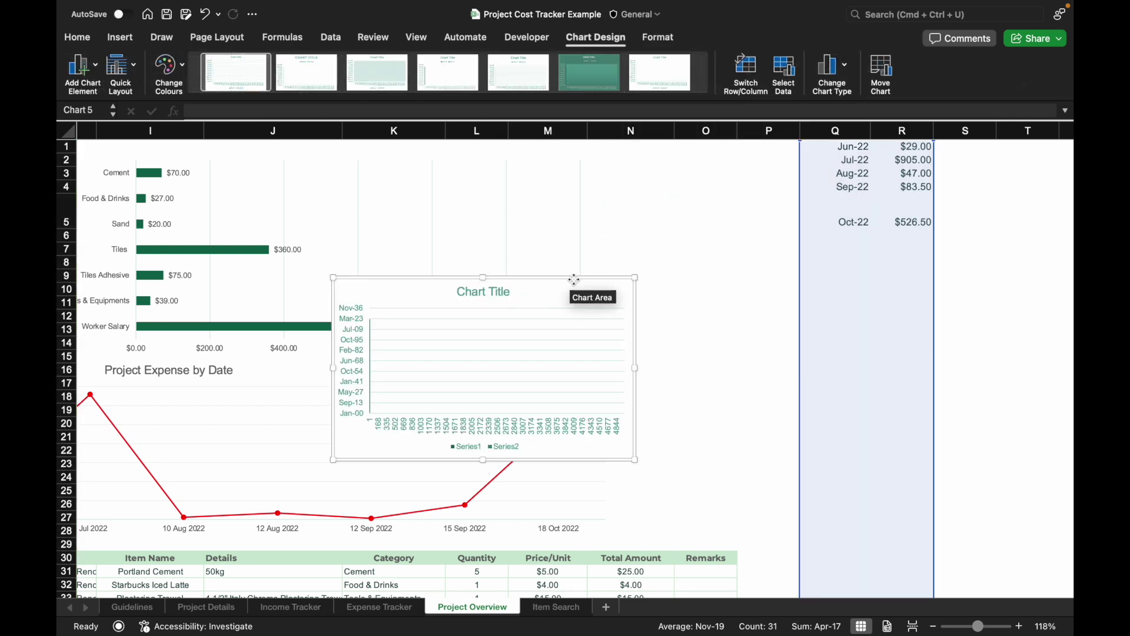
Step: Set the chart data: column Q months as axis labels, column R totals as values
click(784, 71)
click(418, 297)
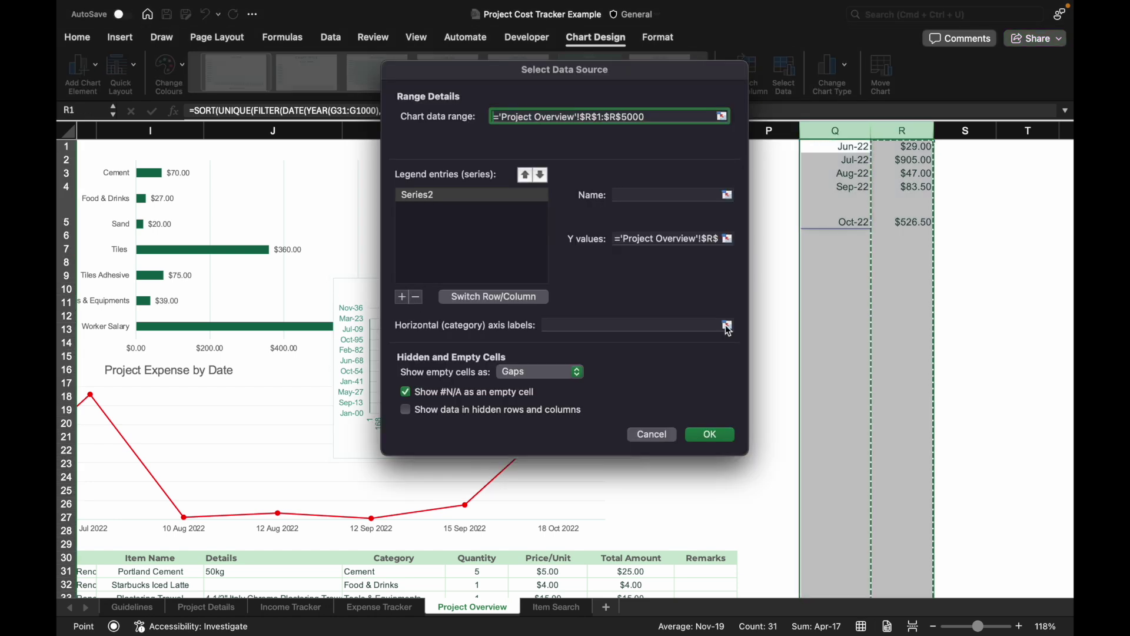
click(728, 325)
click(836, 130)
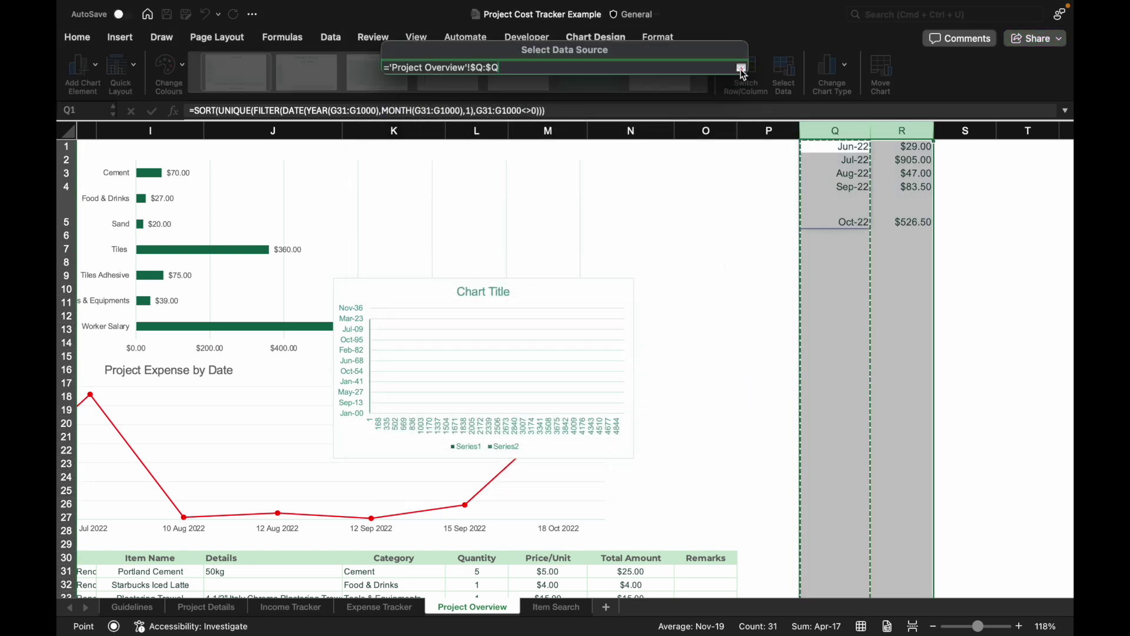
key(Return)
click(728, 238)
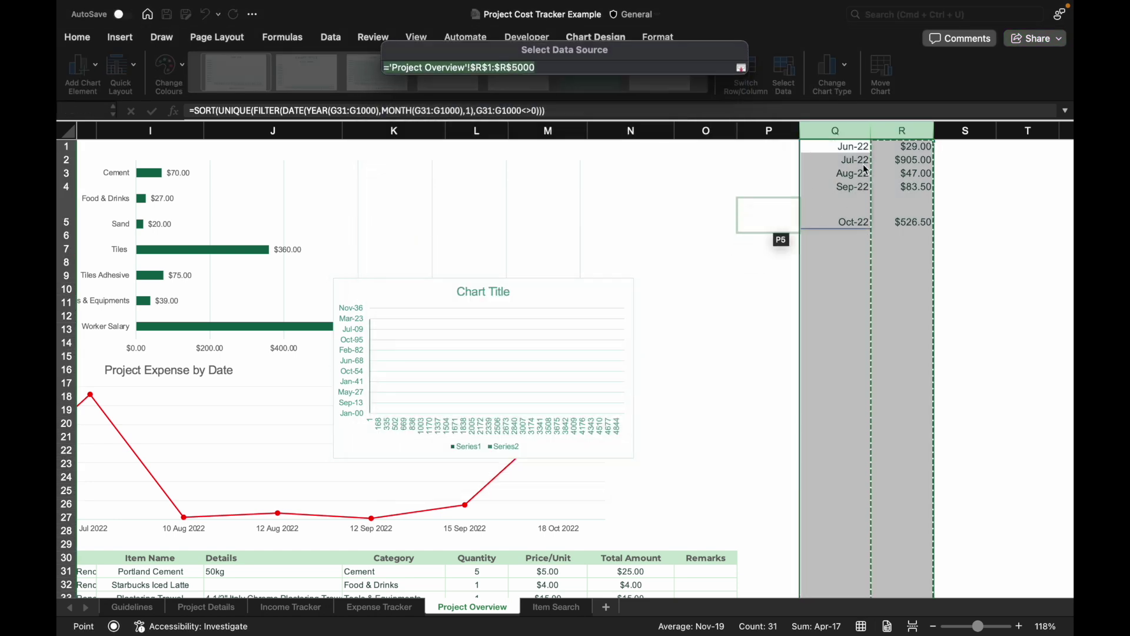
click(903, 130)
click(741, 68)
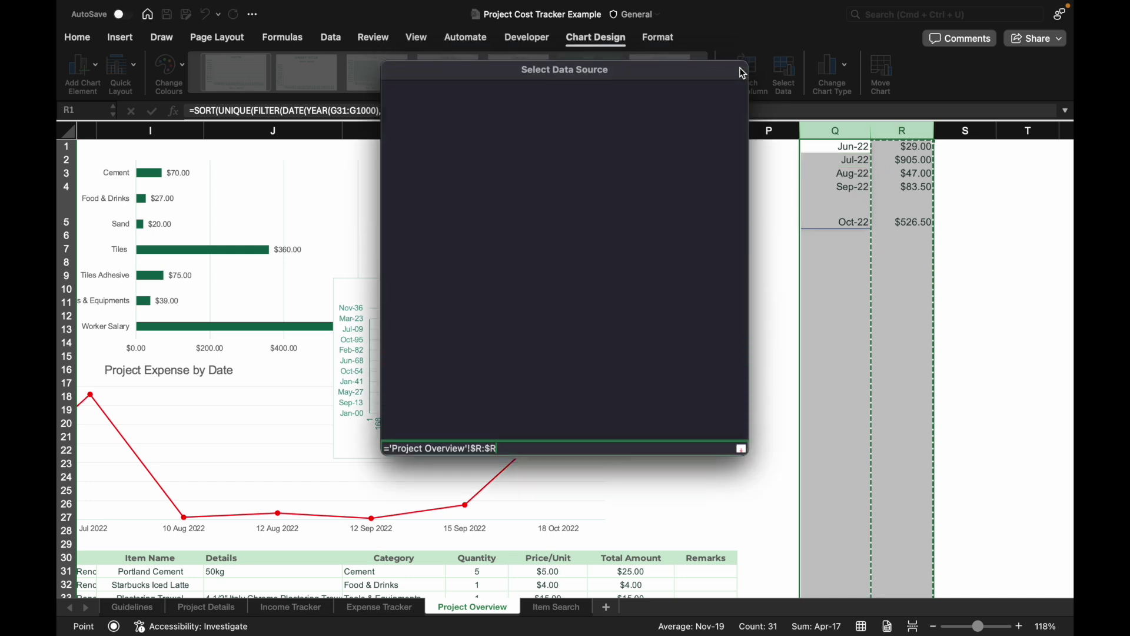
click(712, 435)
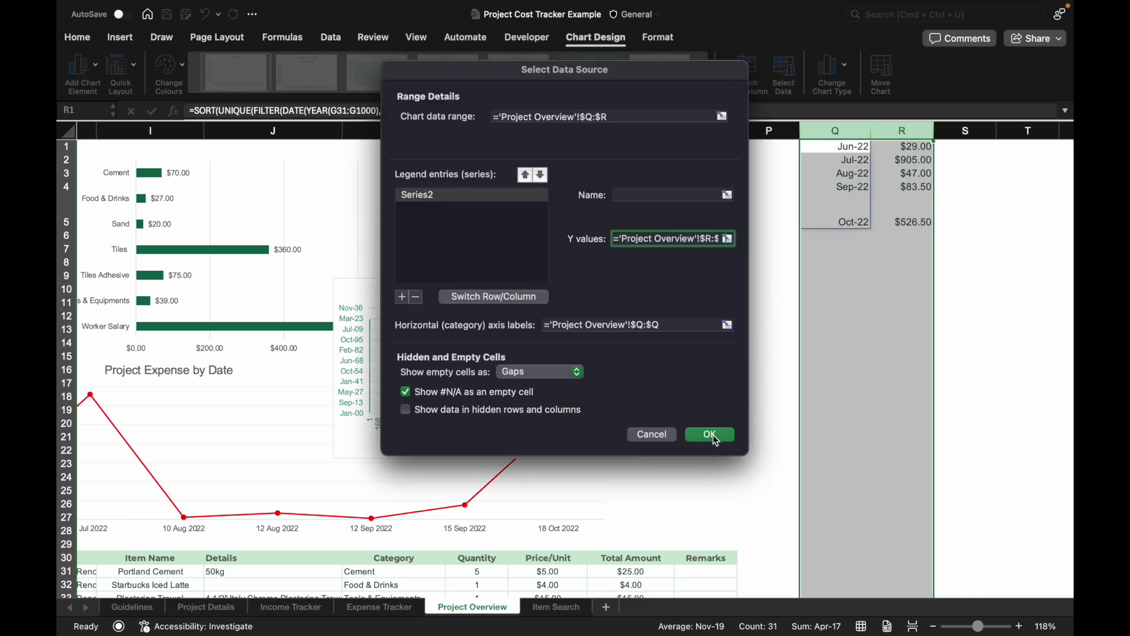
click(712, 435)
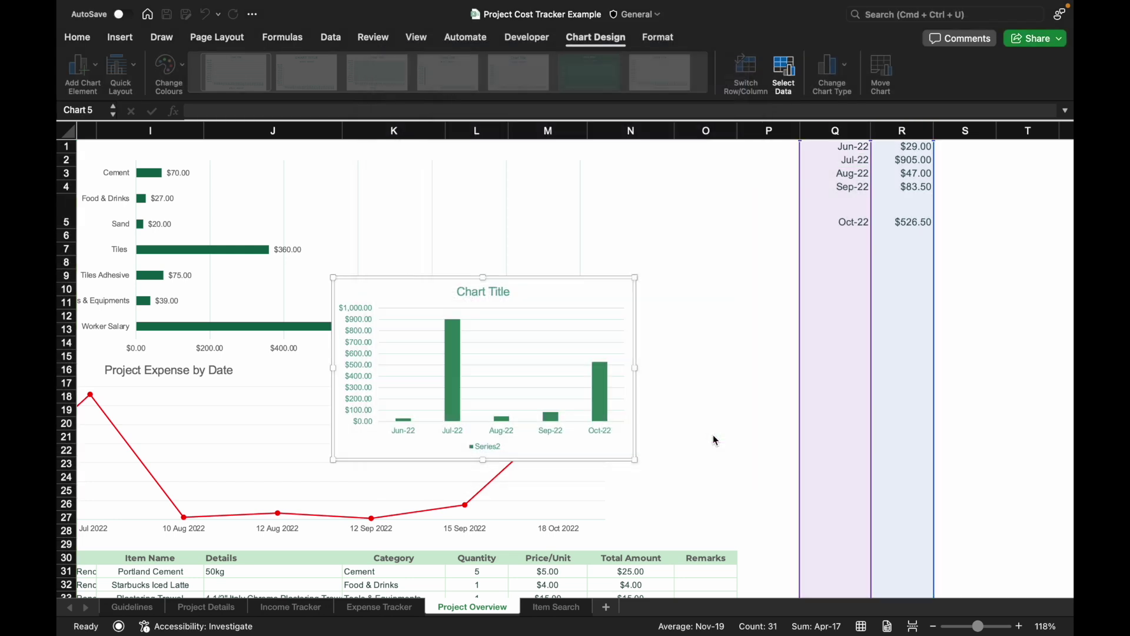
Step: Remove the chart area's border
double_click(601, 282)
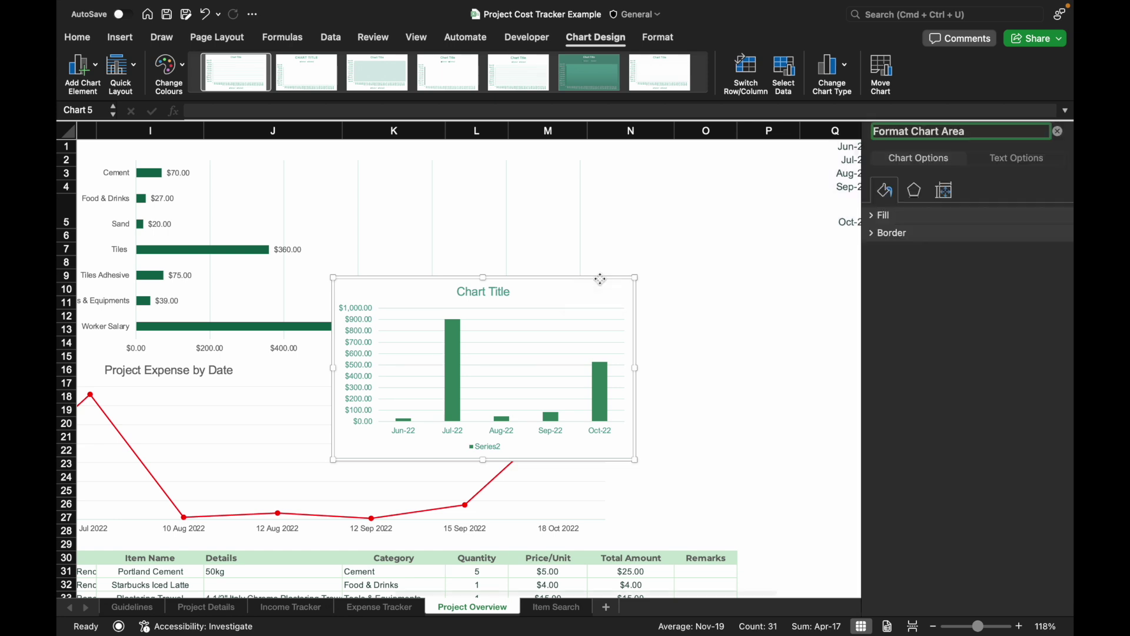
click(873, 234)
click(880, 255)
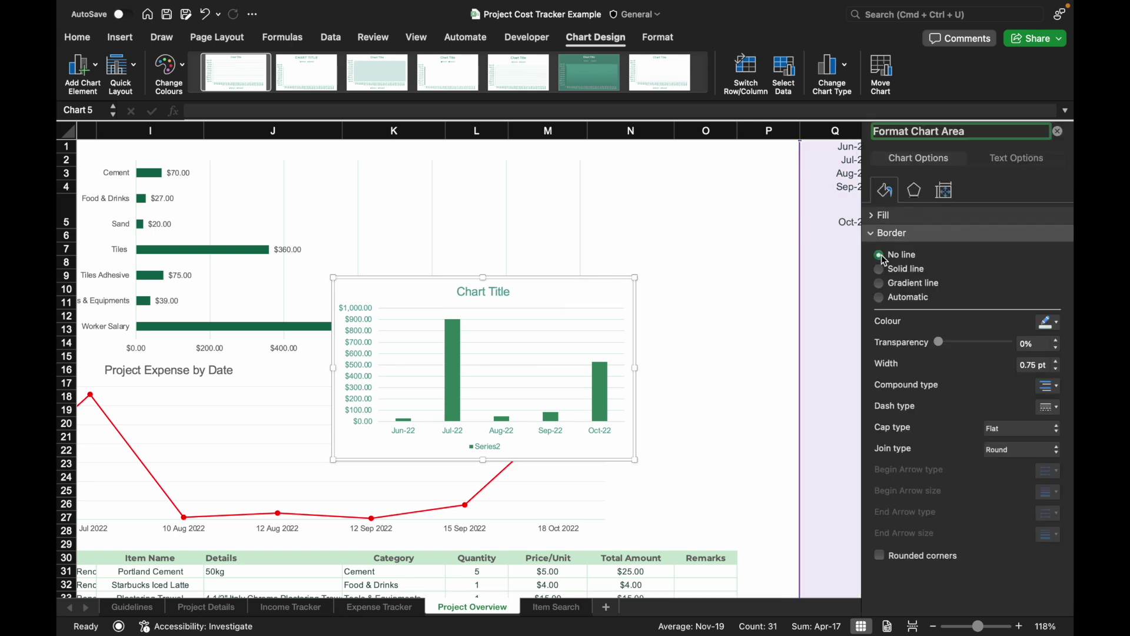
Step: Recolour the vertical and horizontal axis labels, then select the chart title
click(356, 342)
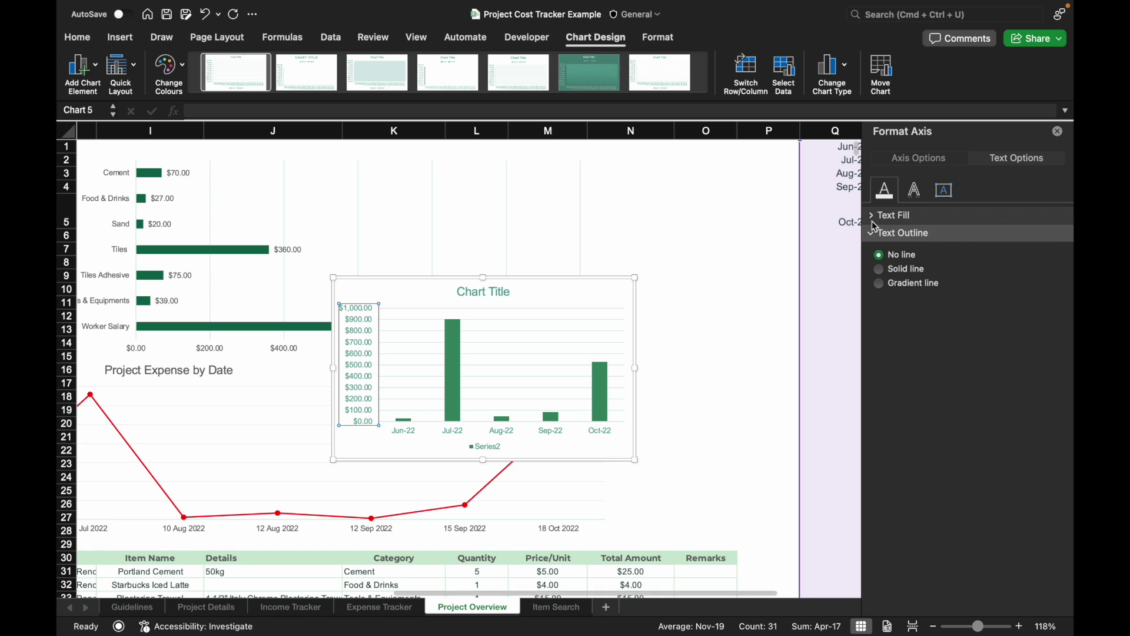
click(910, 217)
click(1051, 318)
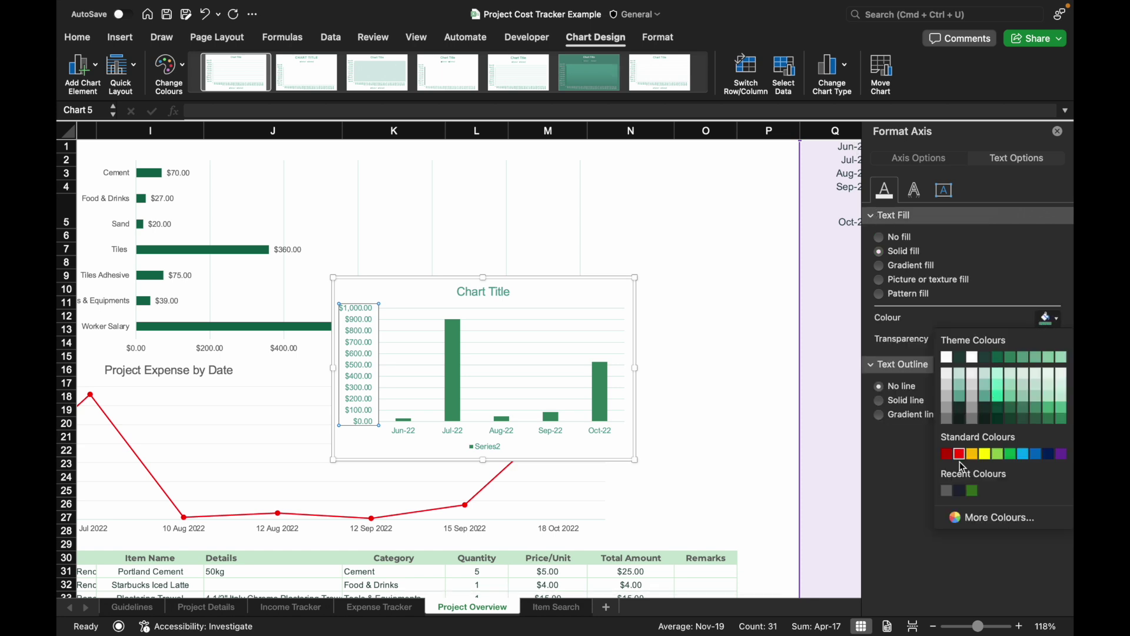
click(959, 491)
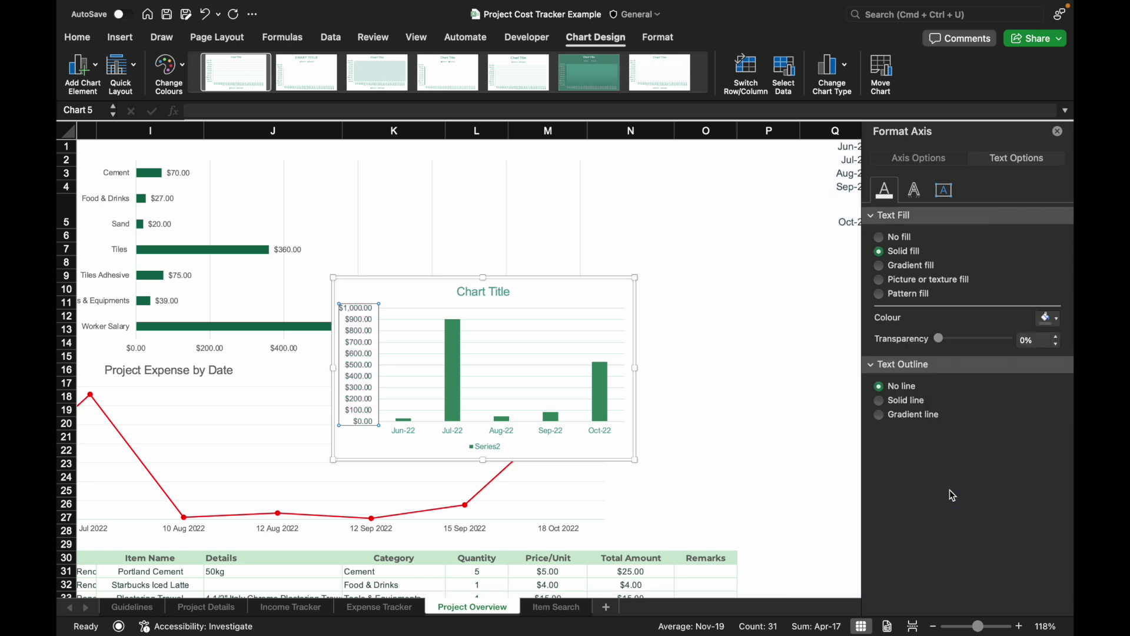
click(949, 490)
click(495, 290)
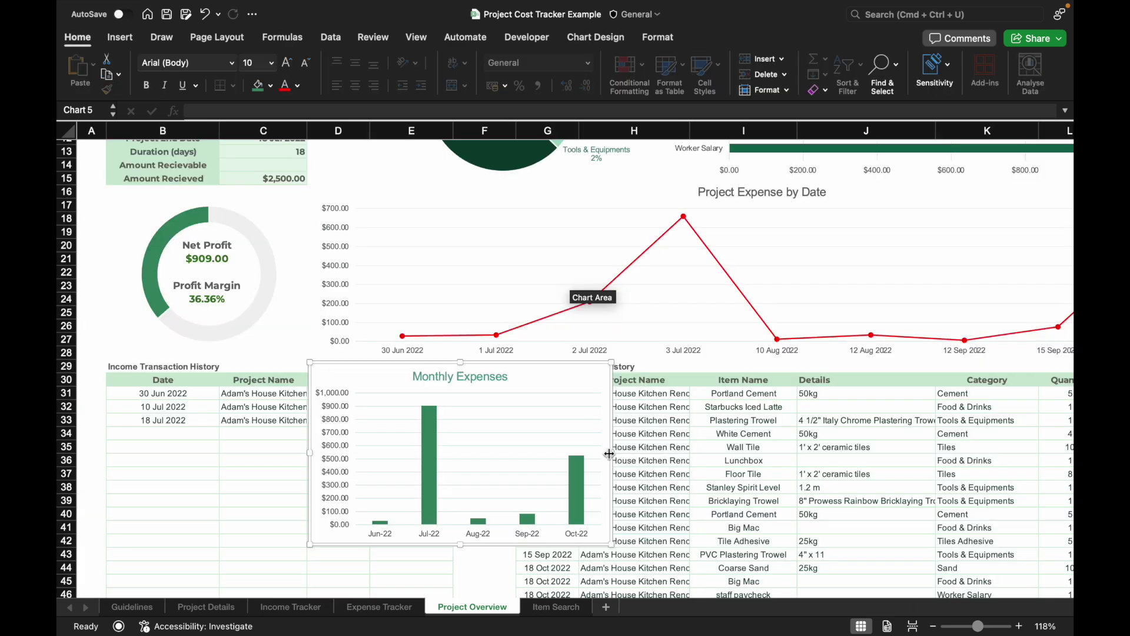
Step: Widen the chart, switch B5 to living room flooring, then undo back to kitchen renovation
drag(609, 453, 890, 459)
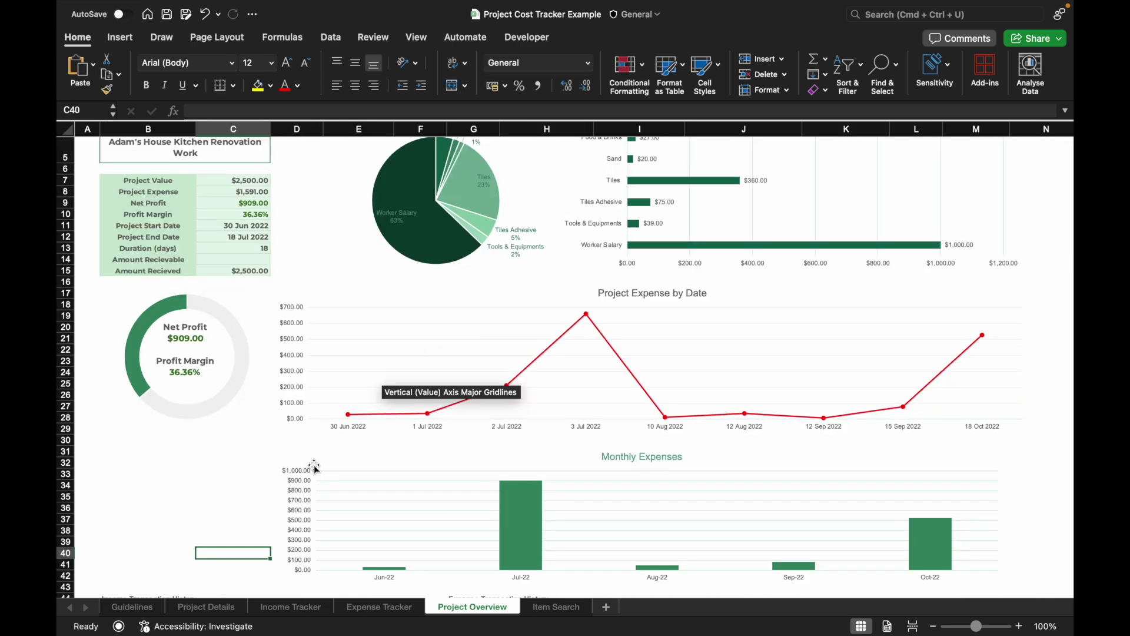
click(235, 144)
click(276, 159)
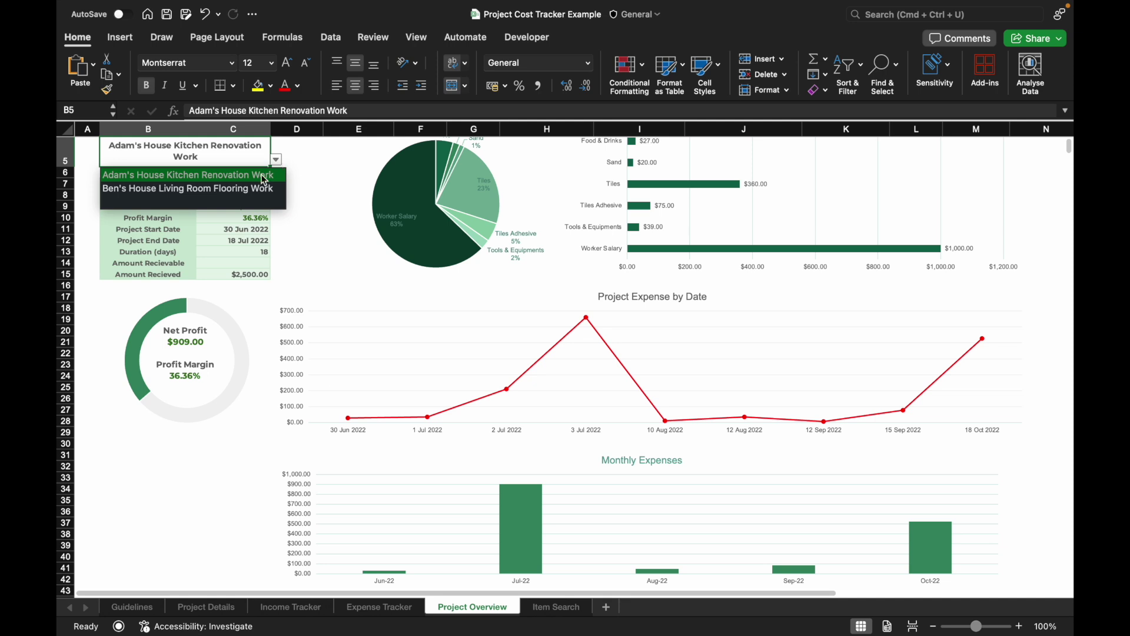
click(255, 190)
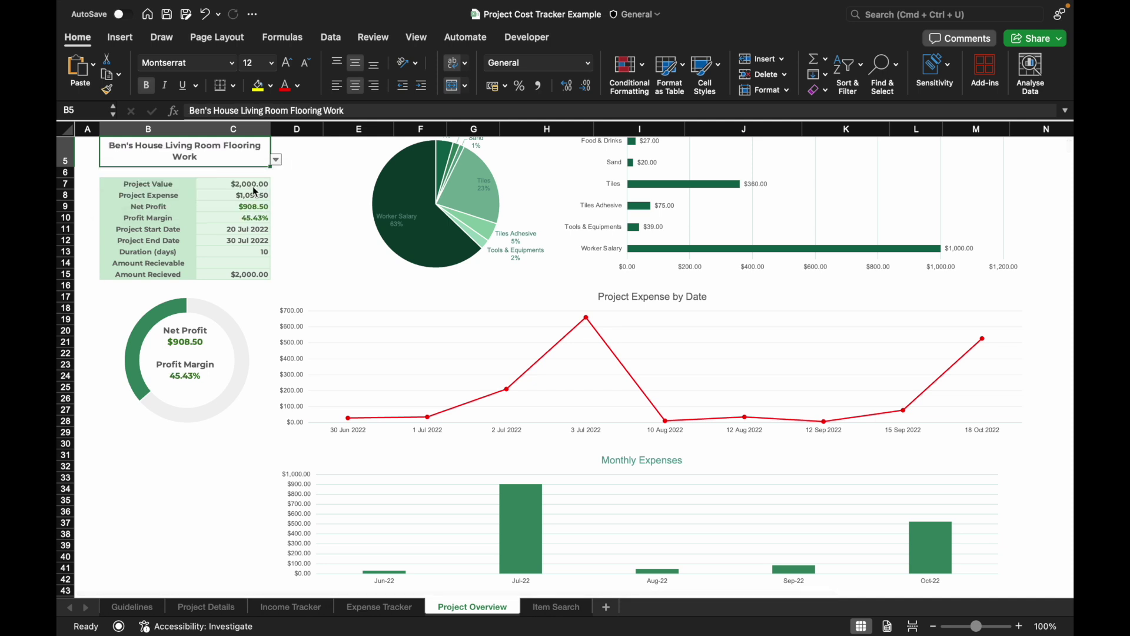
key(super+z)
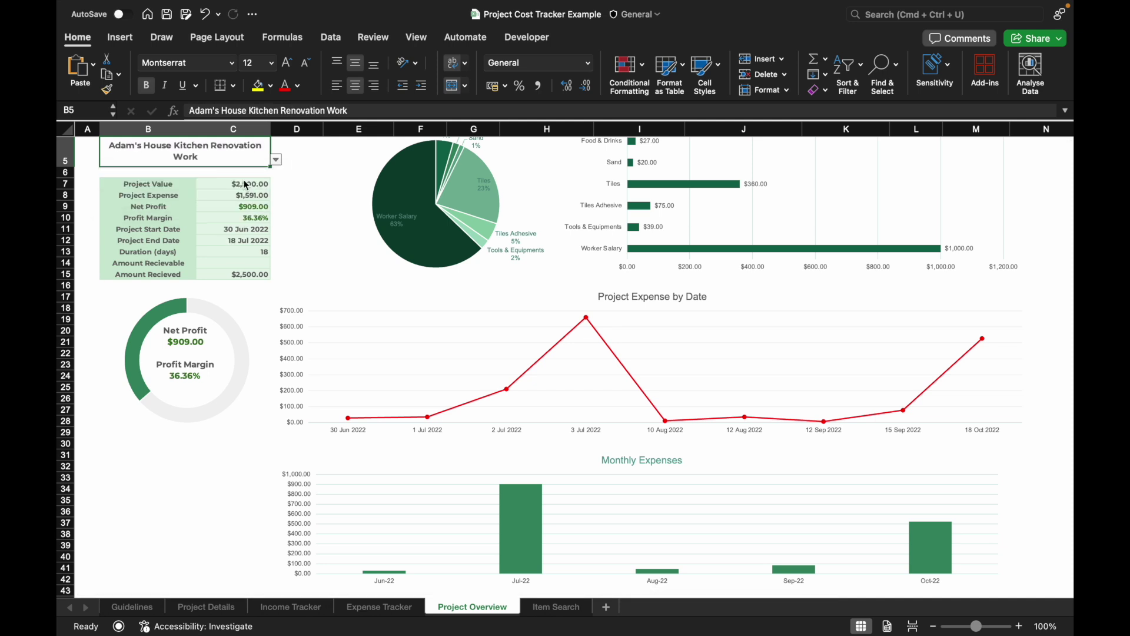